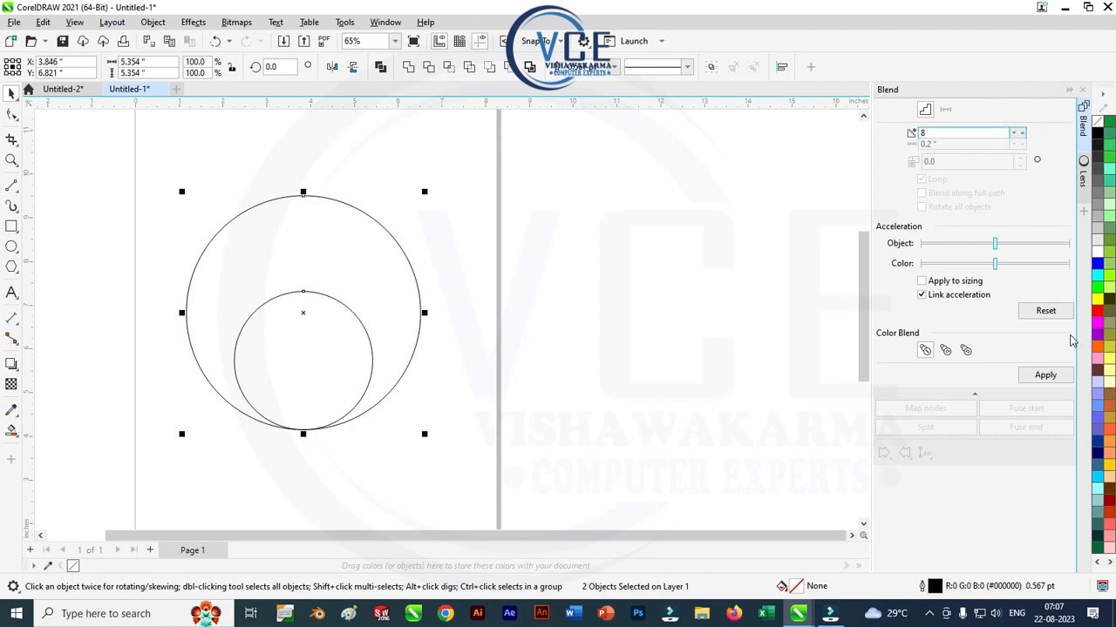
Blend the two circles with 8 steps and draw a vertical line about 3.65 inches long down from the outer circle's top
click(1042, 377)
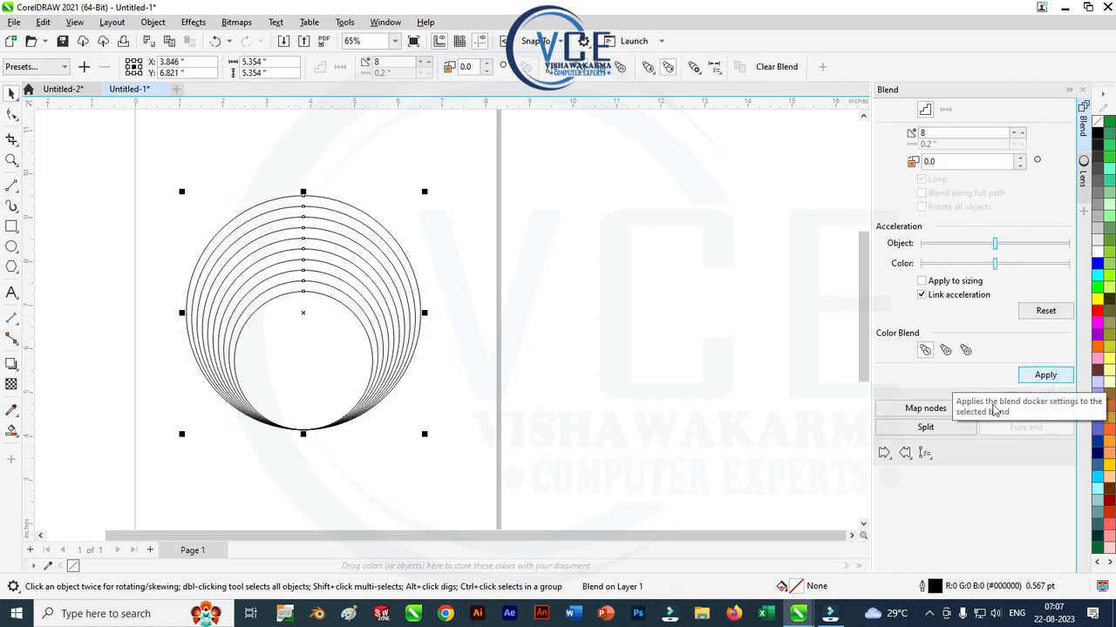
click(13, 188)
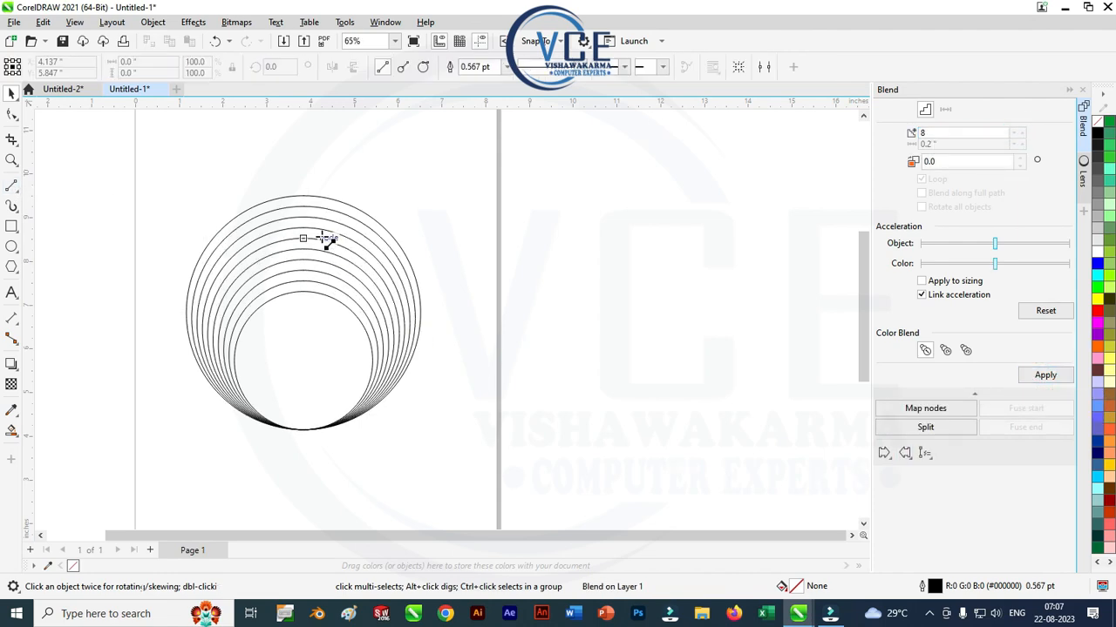
drag(320, 211, 304, 356)
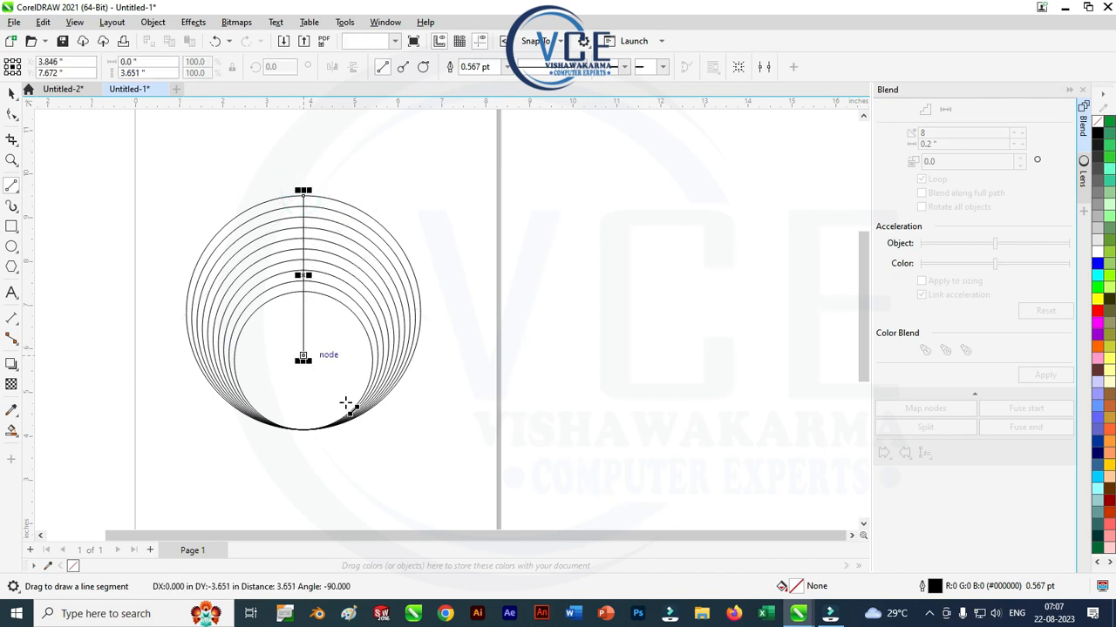
scroll(323, 259, up, 1)
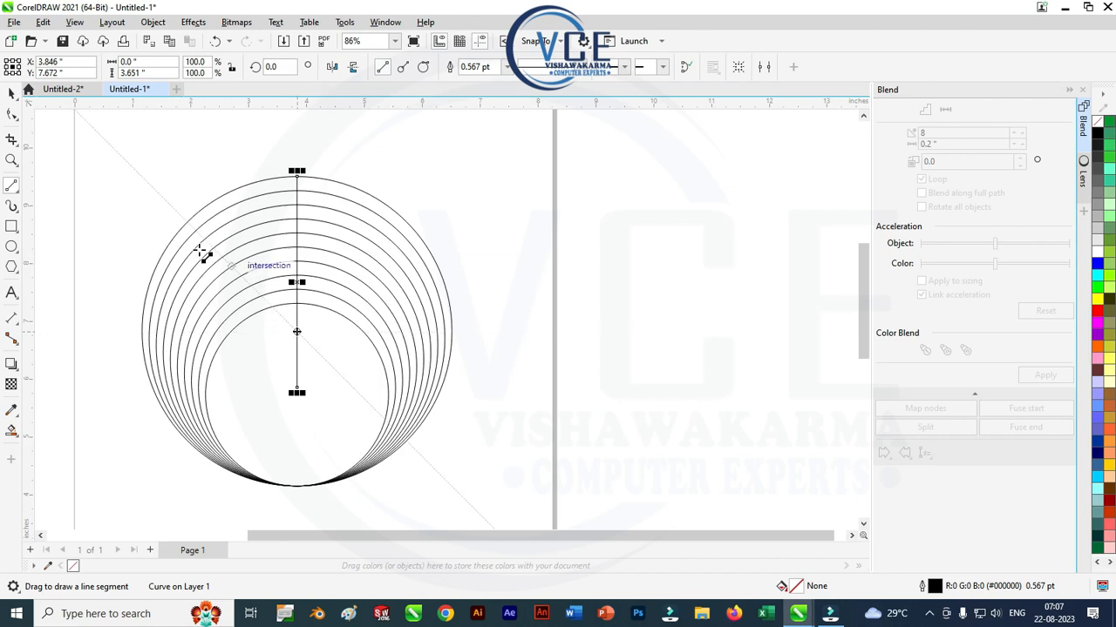
click(12, 93)
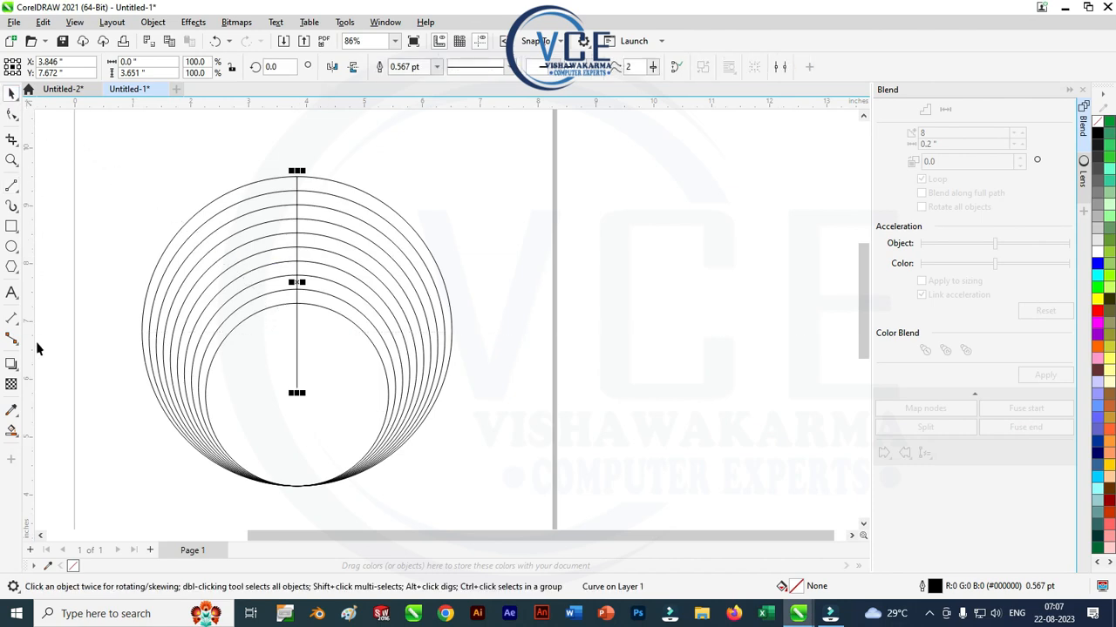
Smart-fill every second crescent on the left half of the blended circles with near-black #030000, starting at the outermost
click(10, 435)
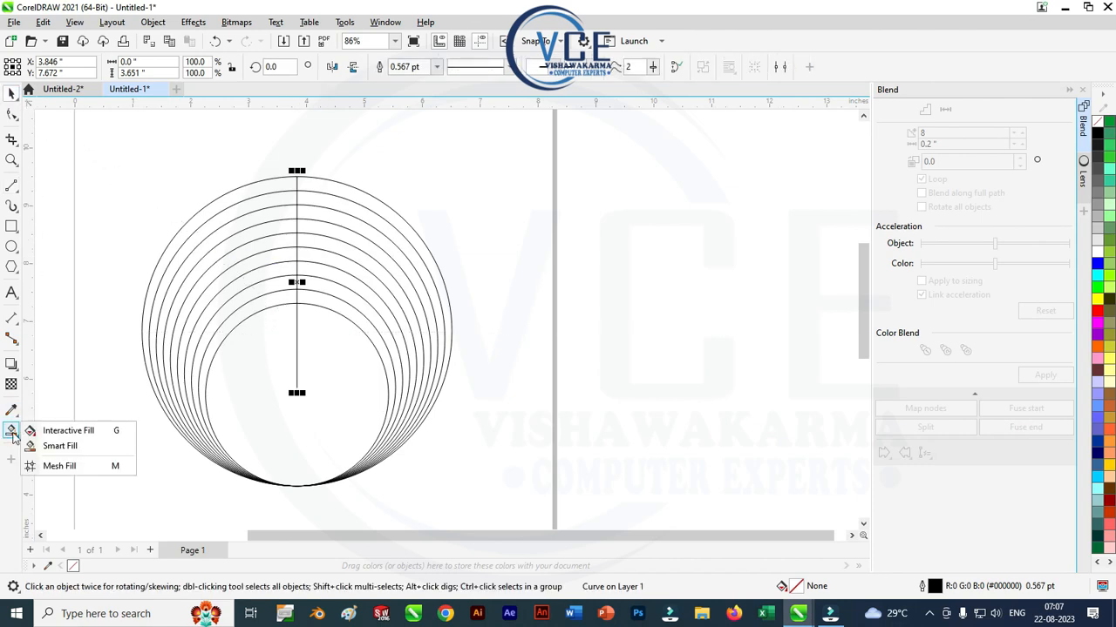
click(59, 446)
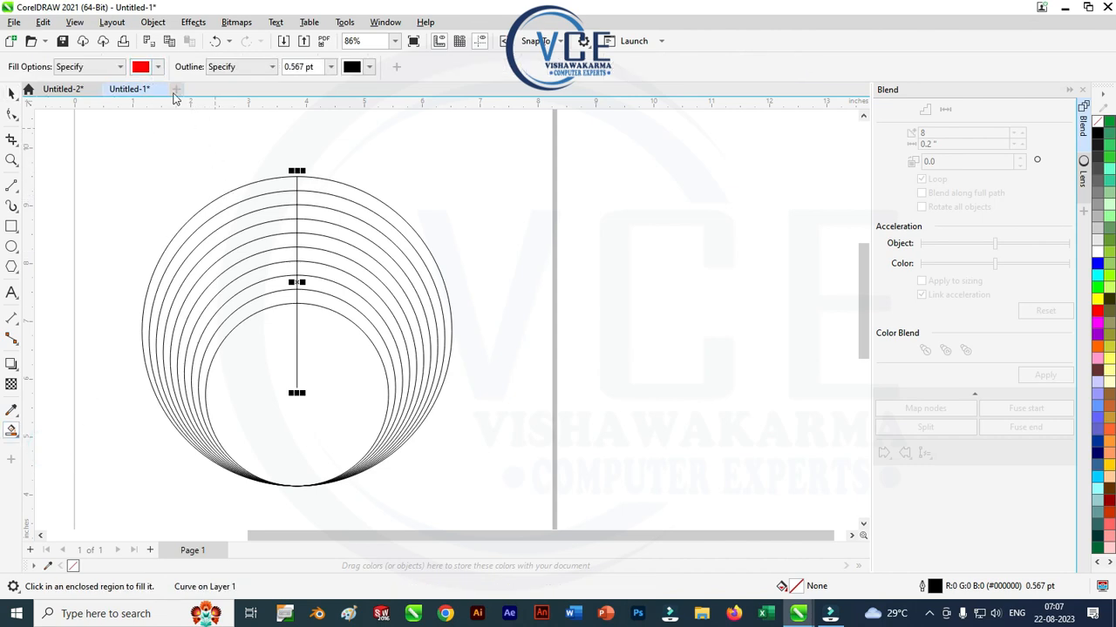
click(160, 70)
drag(180, 184, 242, 245)
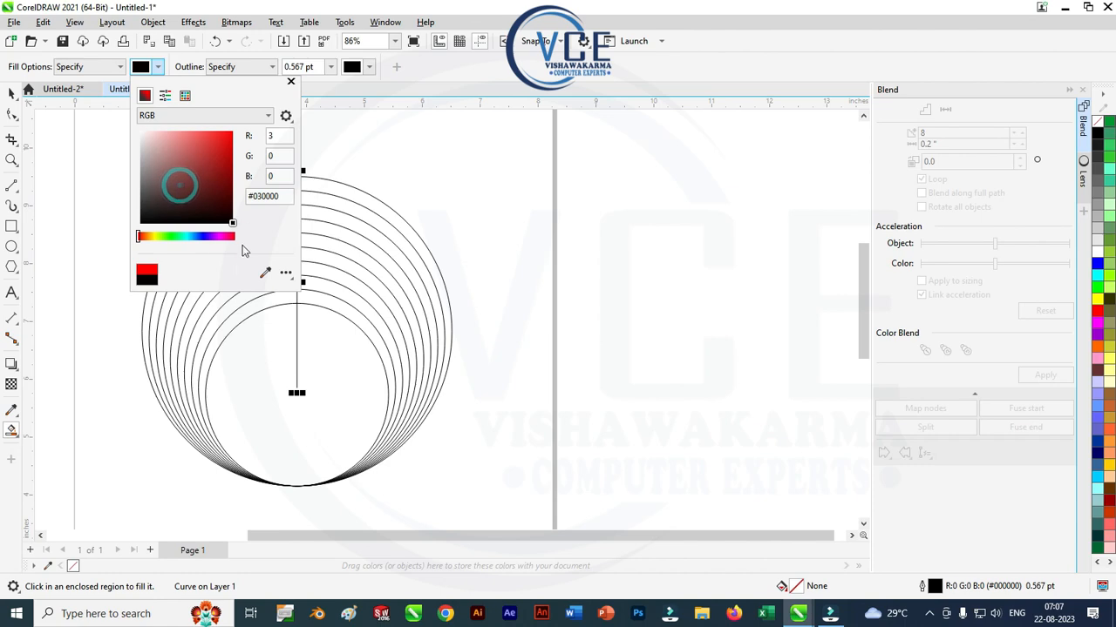
click(243, 345)
click(242, 194)
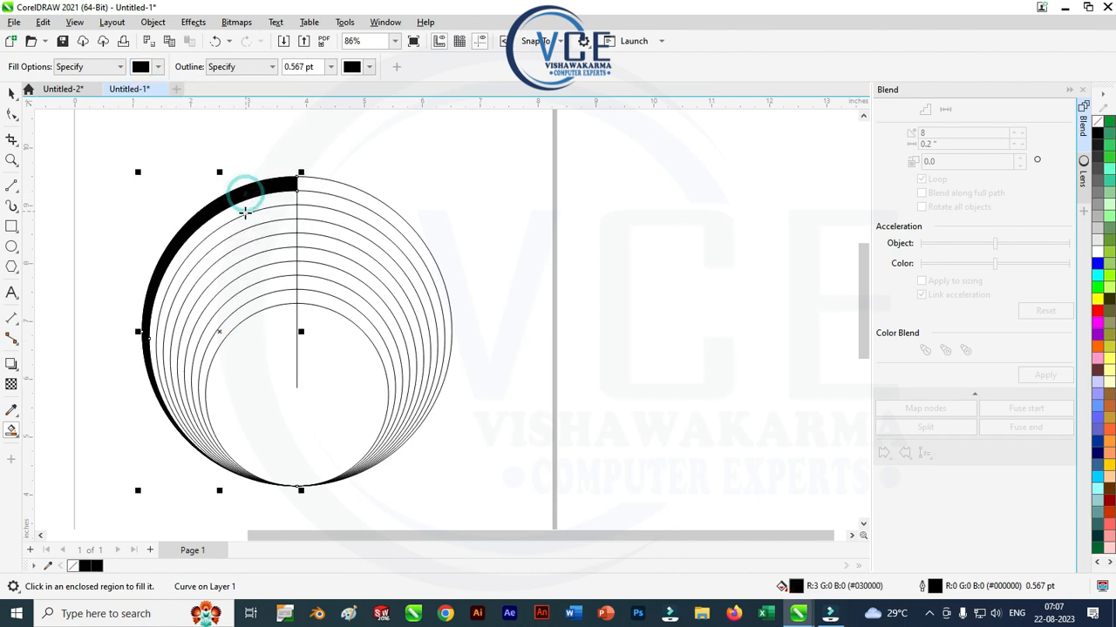
click(245, 226)
click(248, 246)
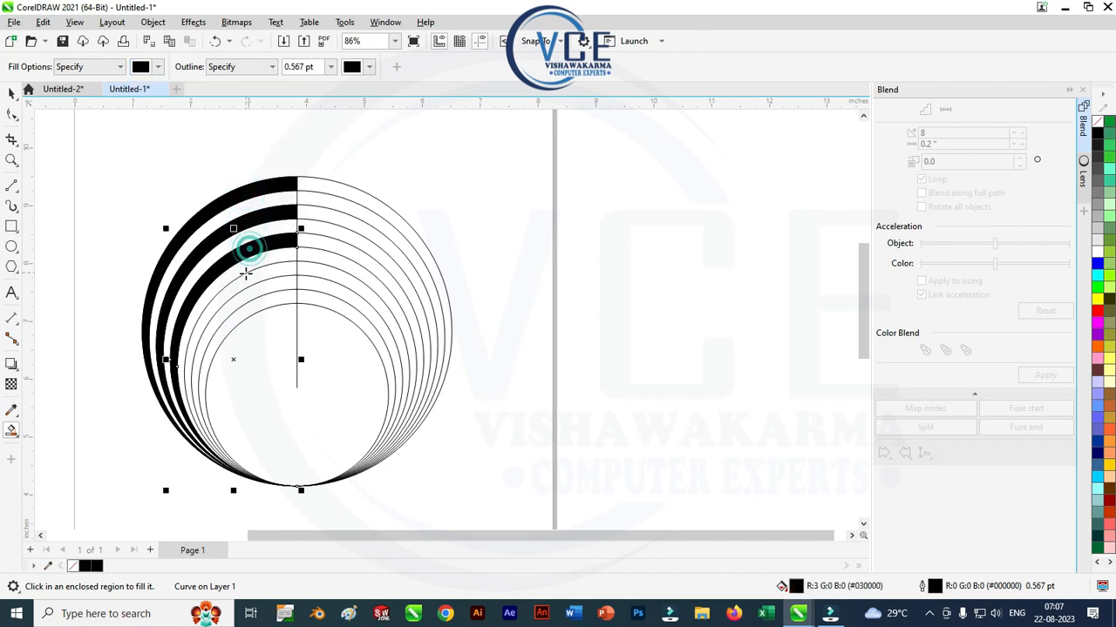
click(249, 279)
click(248, 298)
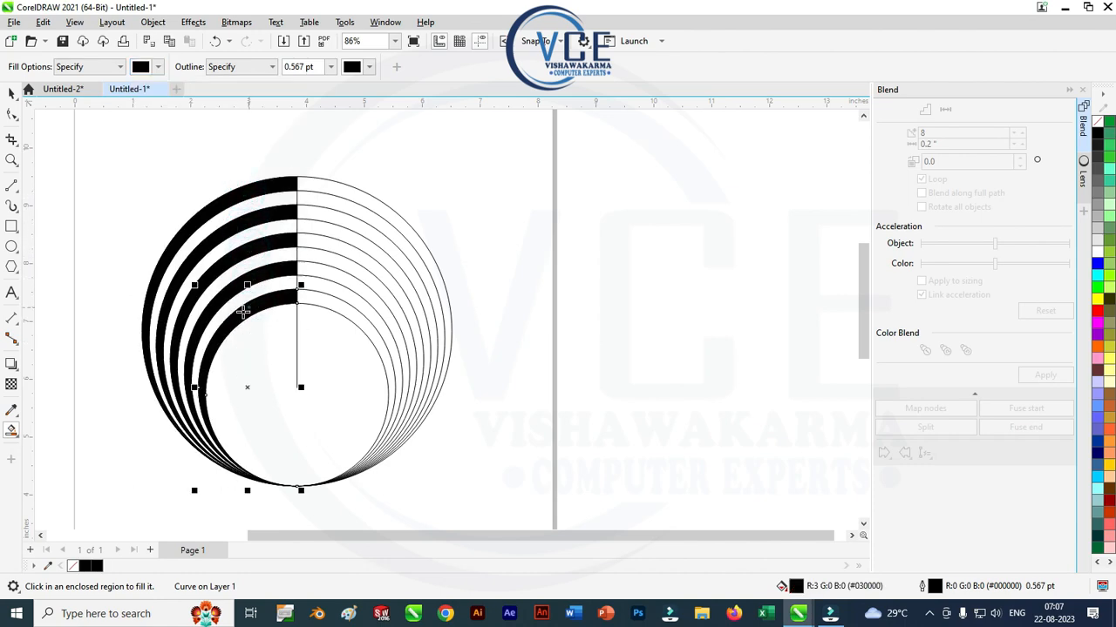
Move the five black crescents one by one to below the blended circles, keeping their nested arrangement
click(12, 95)
scroll(104, 212, down, 2)
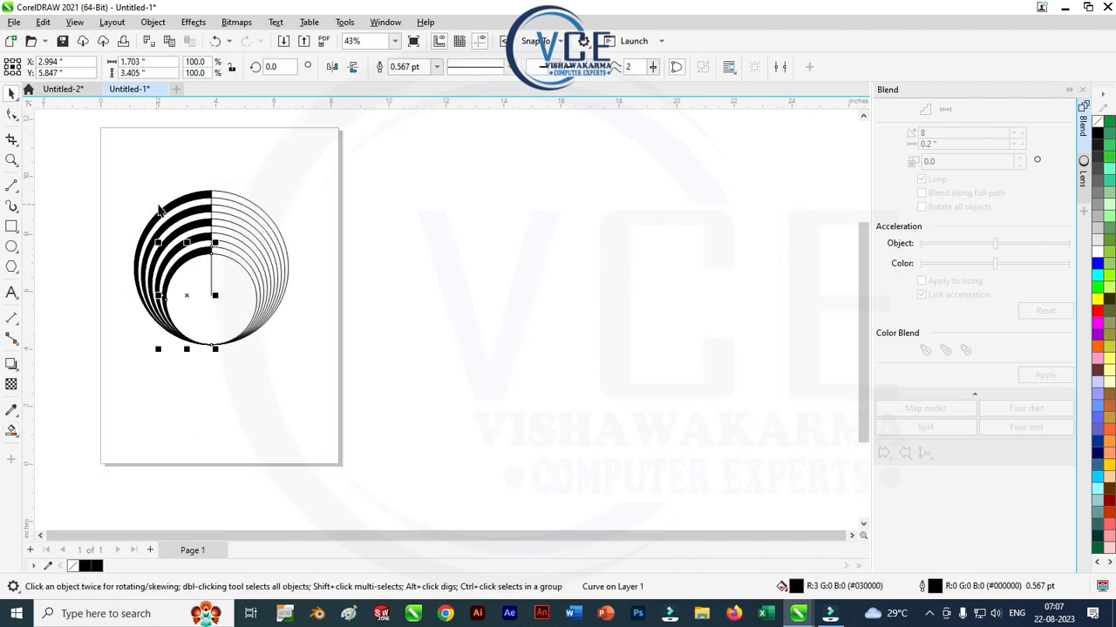
drag(198, 207, 208, 375)
click(196, 221)
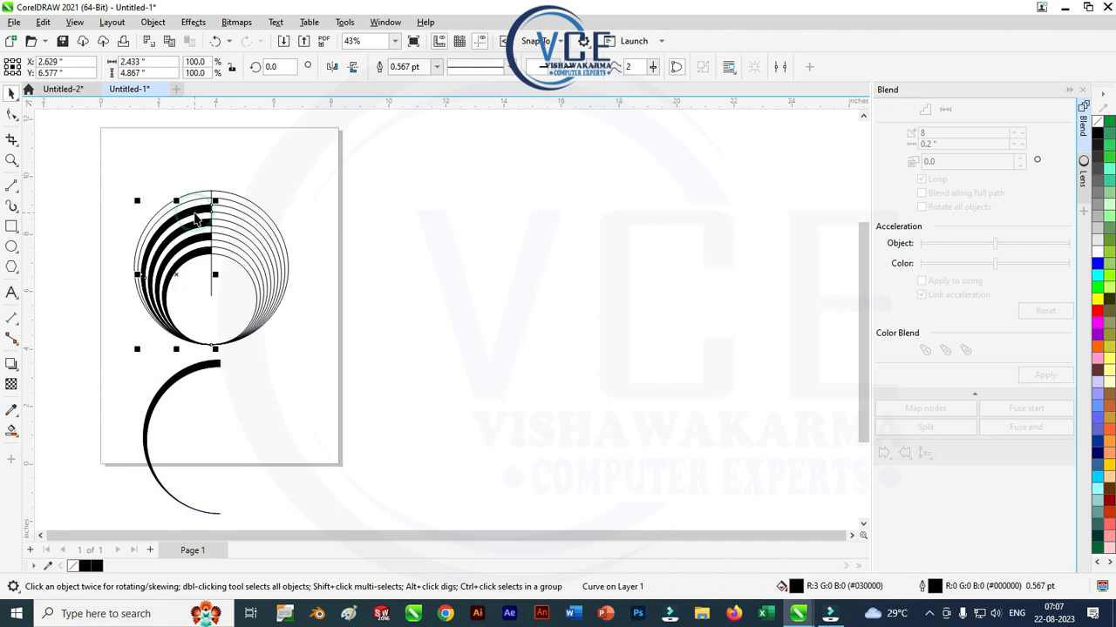
drag(194, 211, 202, 381)
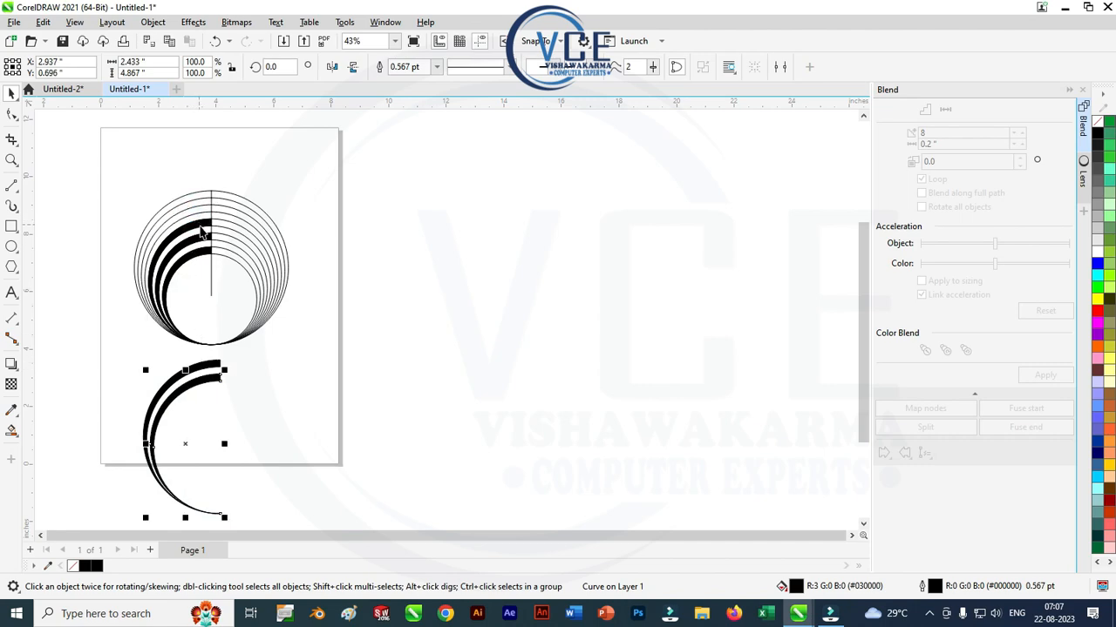
click(202, 231)
drag(202, 230, 210, 400)
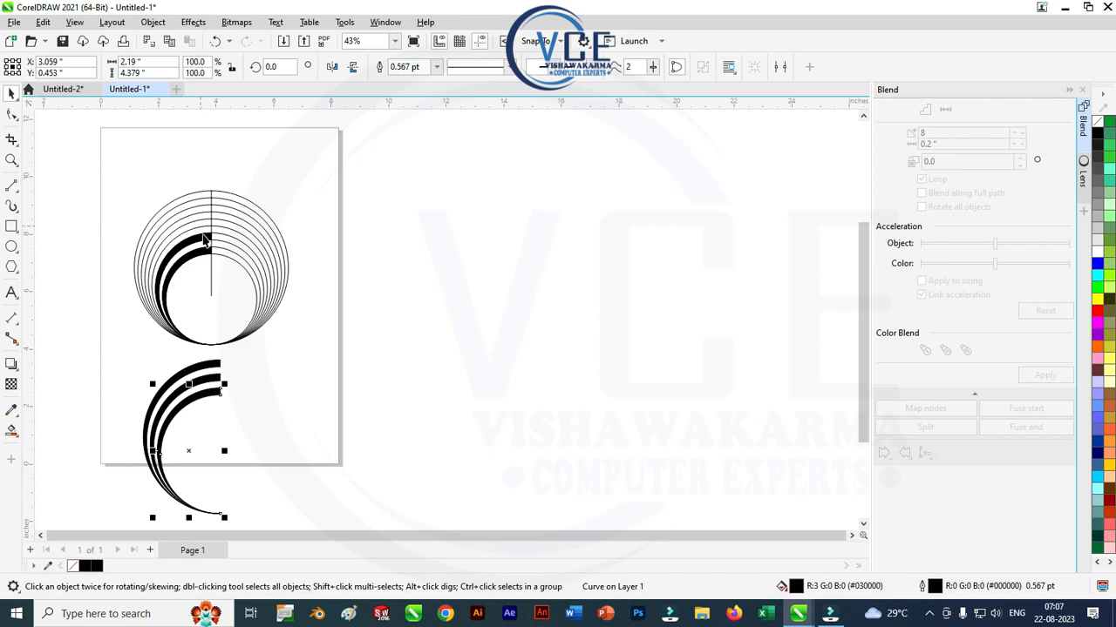
click(206, 244)
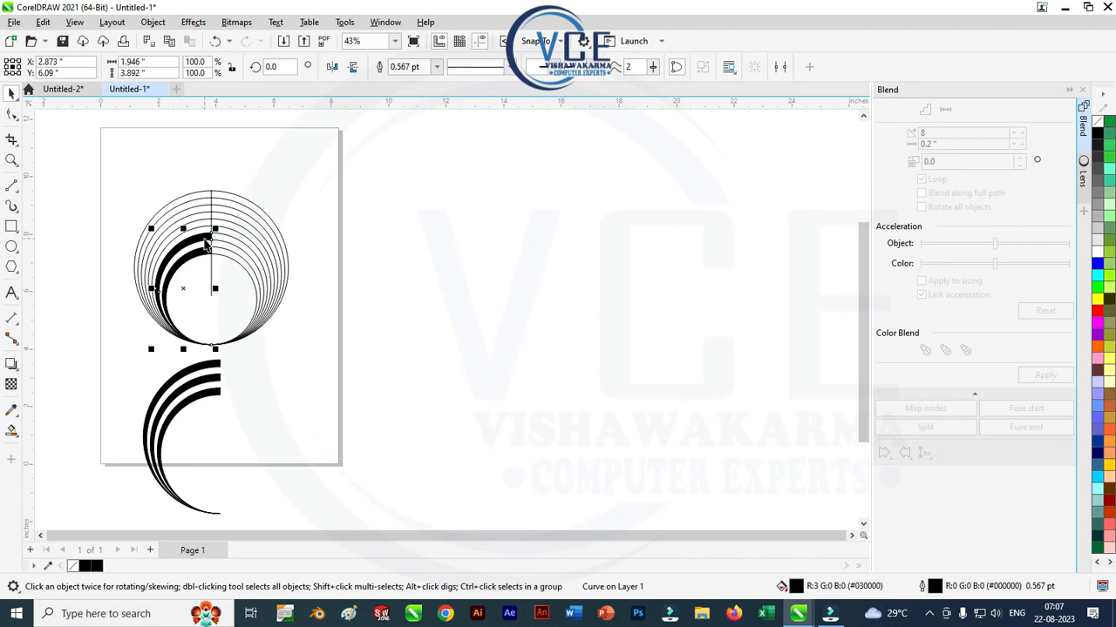
drag(205, 244, 210, 400)
click(206, 253)
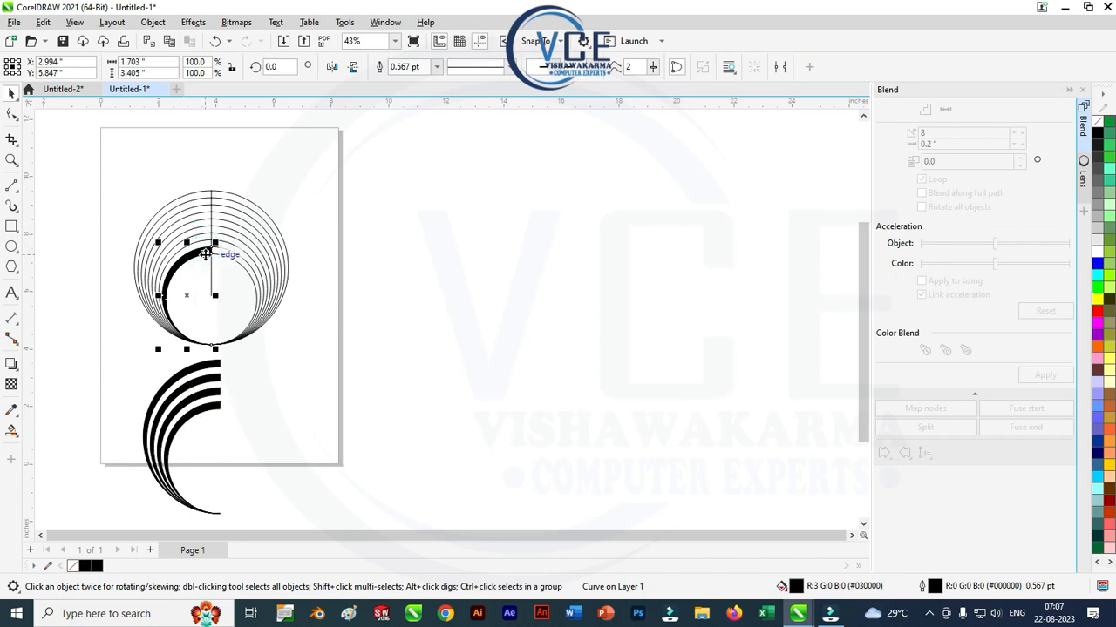
drag(205, 255, 214, 424)
Group the five black crescents
scroll(264, 211, down, 4)
scroll(232, 364, up, 5)
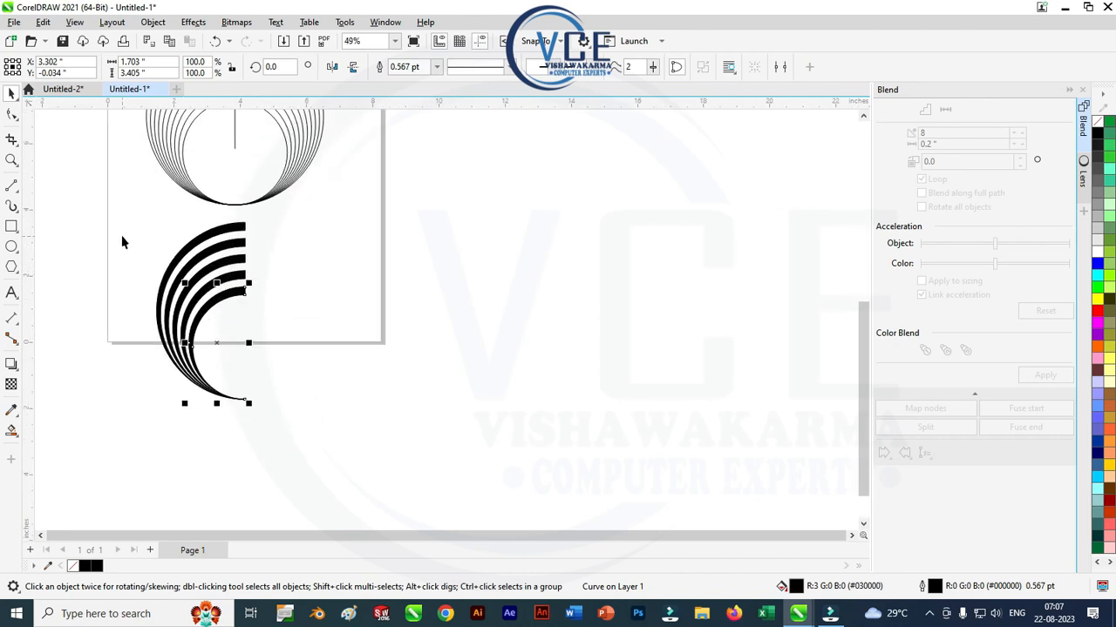
drag(129, 206, 343, 441)
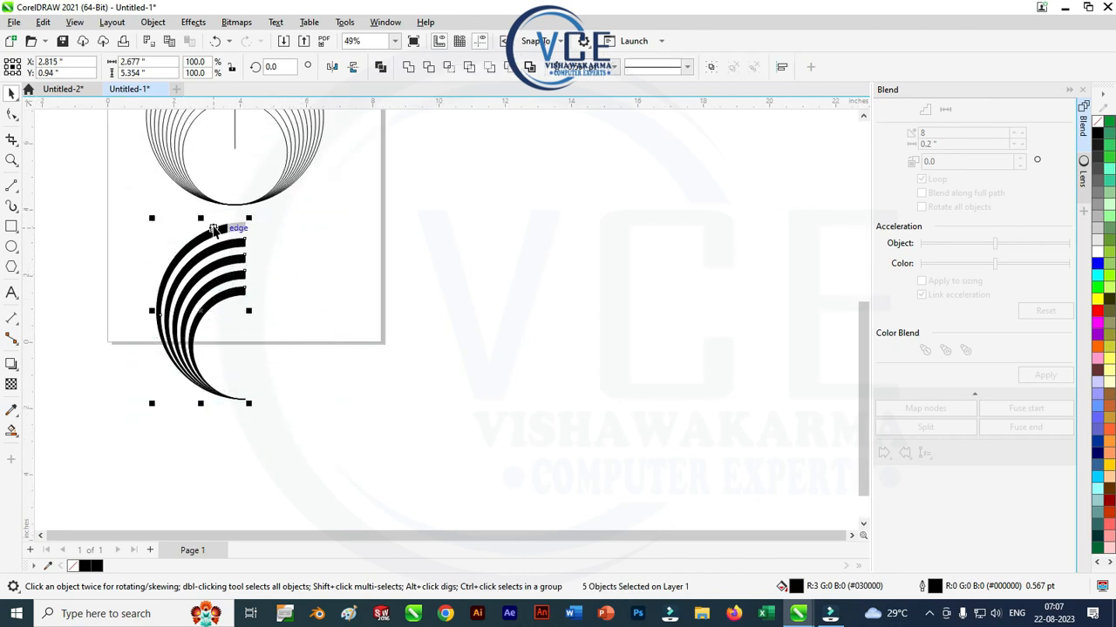
right_click(215, 232)
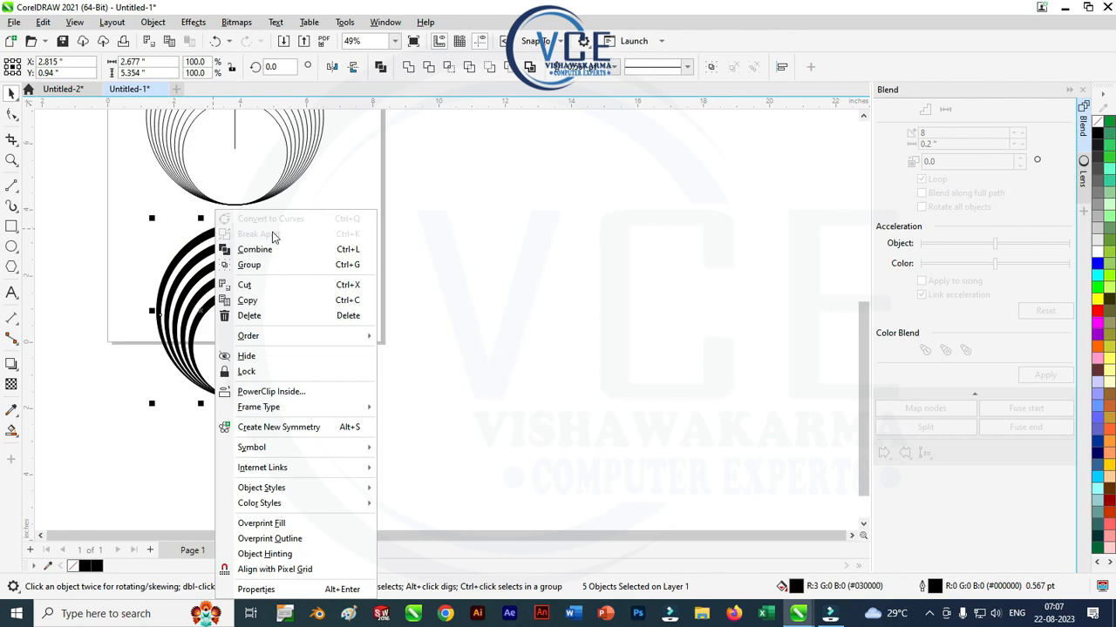
click(272, 264)
Create a mirrored copy of the crescent group adjoining its right side and flip the copy vertically to form a swirled disc
scroll(271, 271, down, 3)
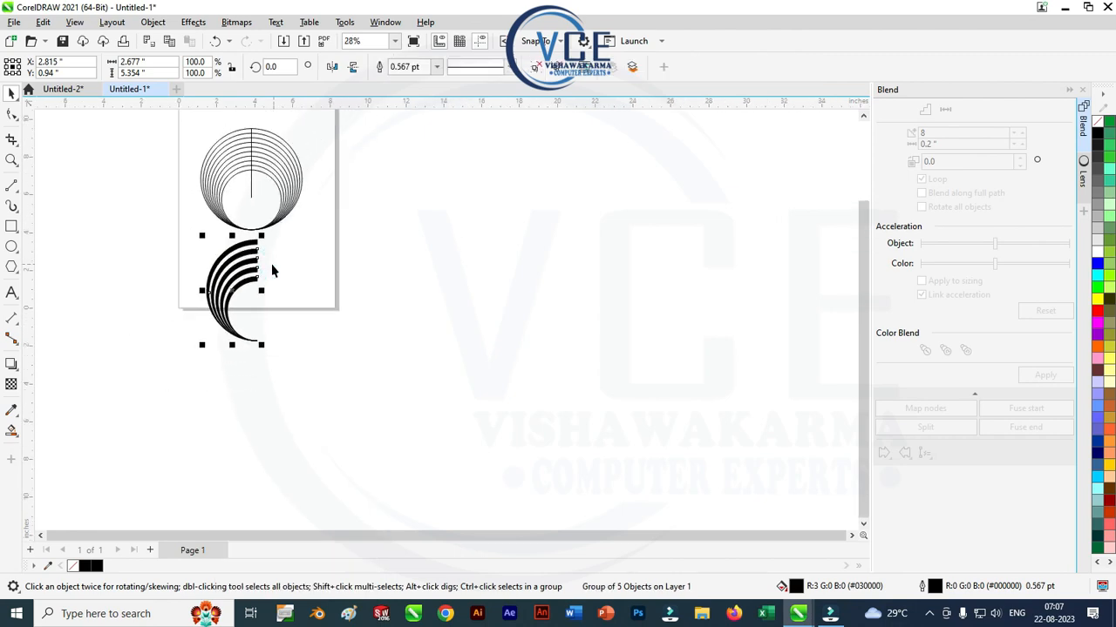
scroll(253, 312, up, 4)
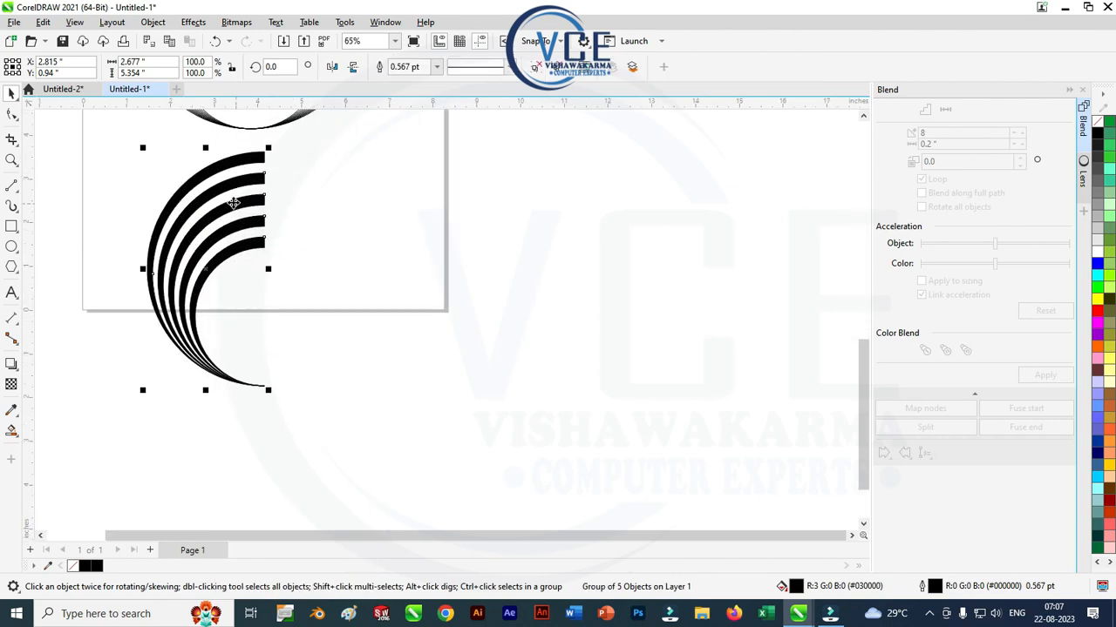
drag(143, 268, 350, 307)
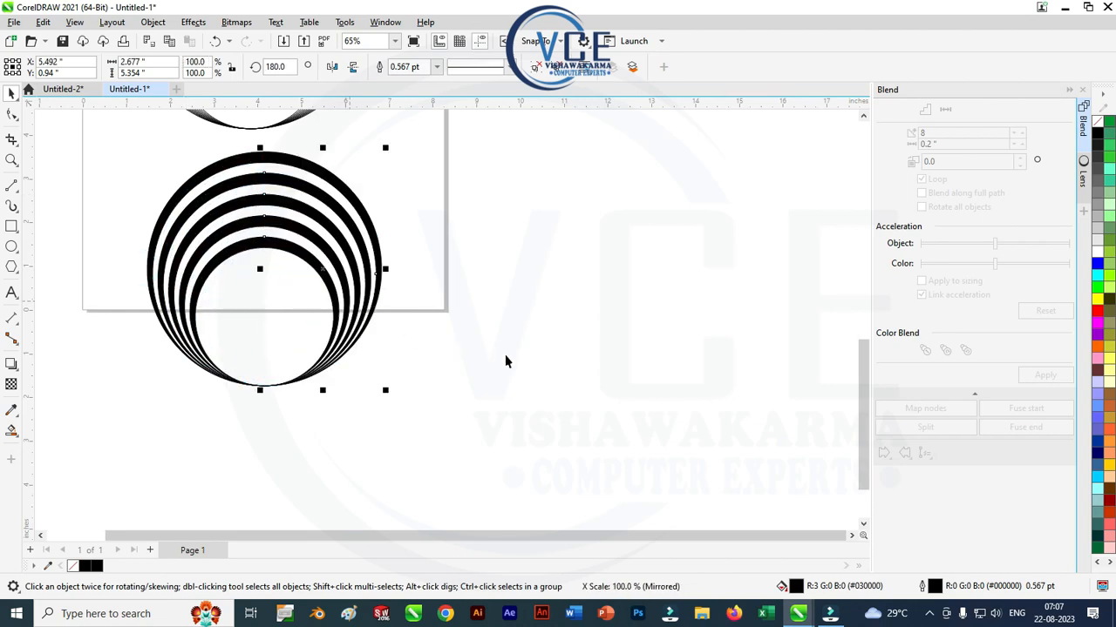
click(332, 68)
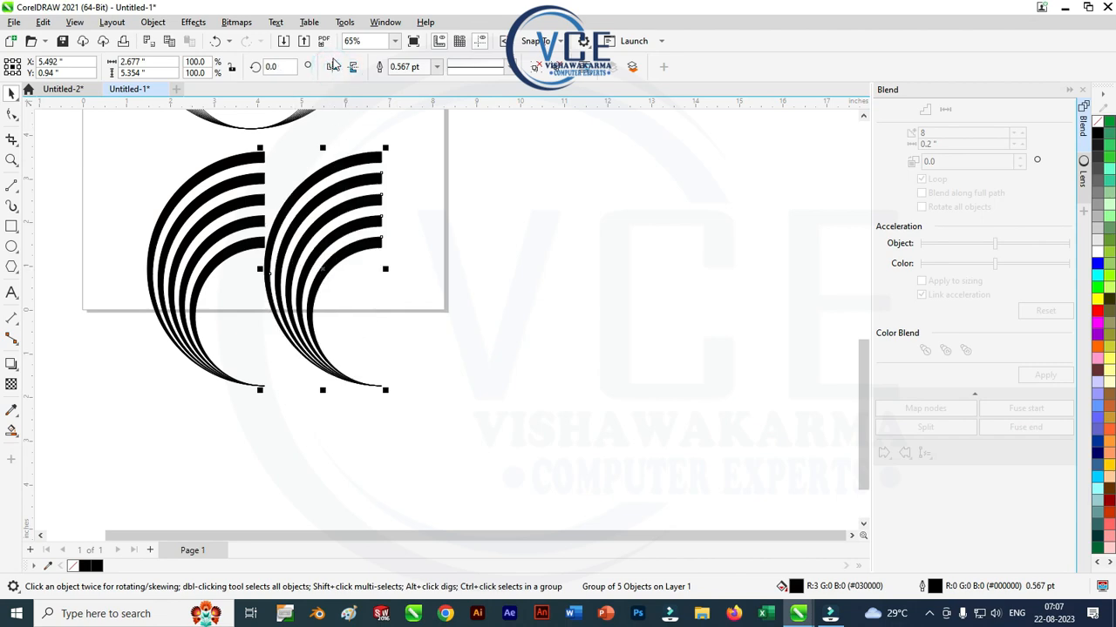
click(332, 67)
click(352, 67)
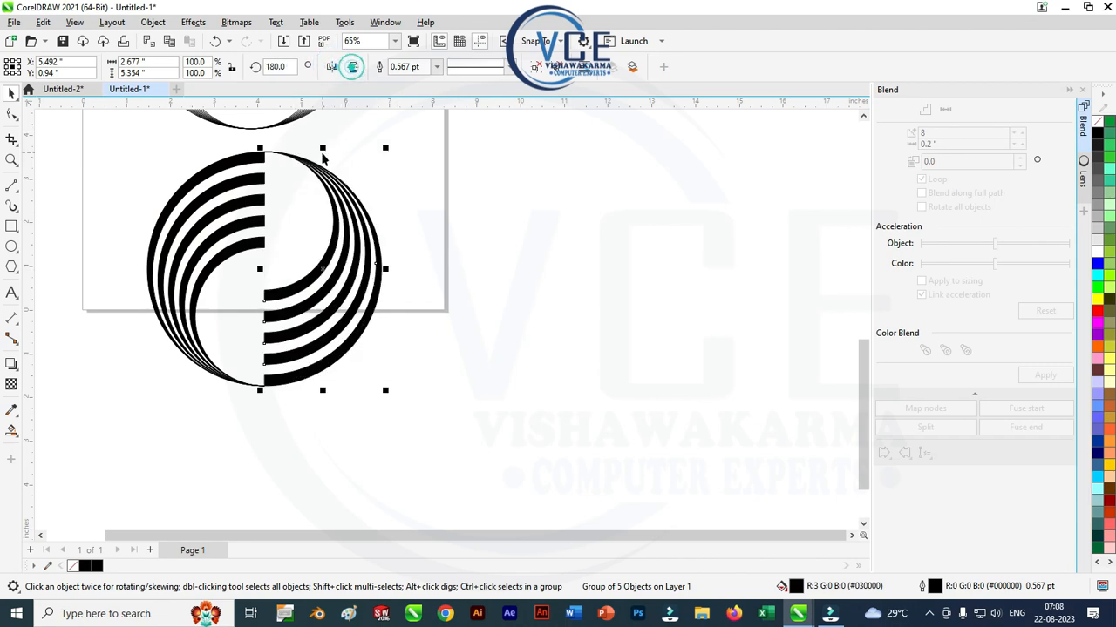
Group the two crescent halves and move the disc right by about 5.4 inches, partly off the page
scroll(260, 277, down, 1)
drag(154, 165, 386, 393)
key(ctrl+u)
right_click(286, 187)
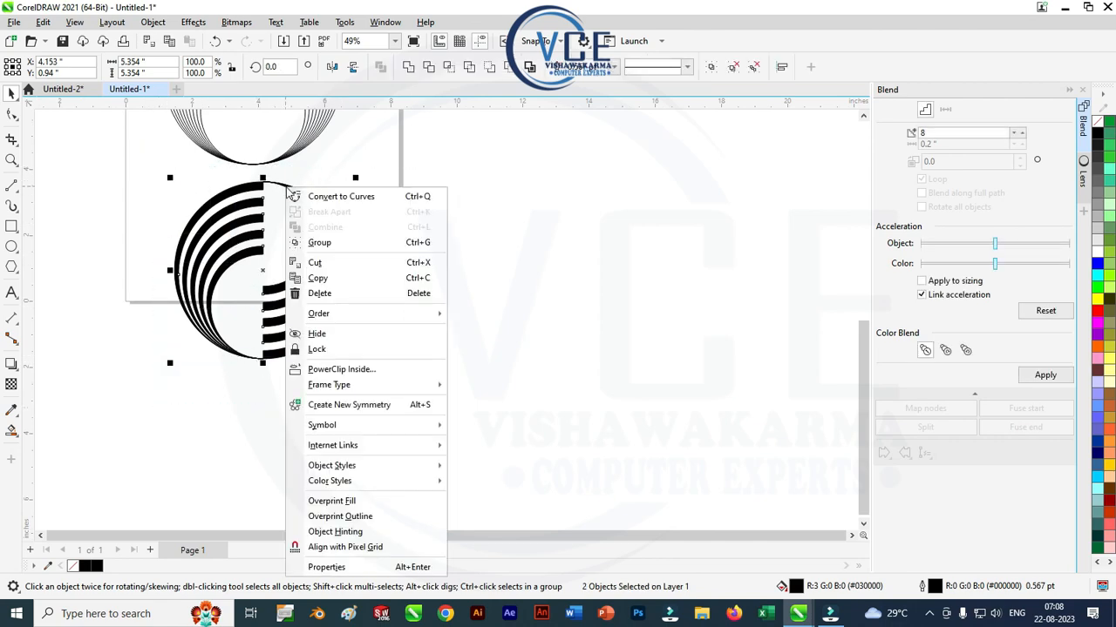
click(324, 243)
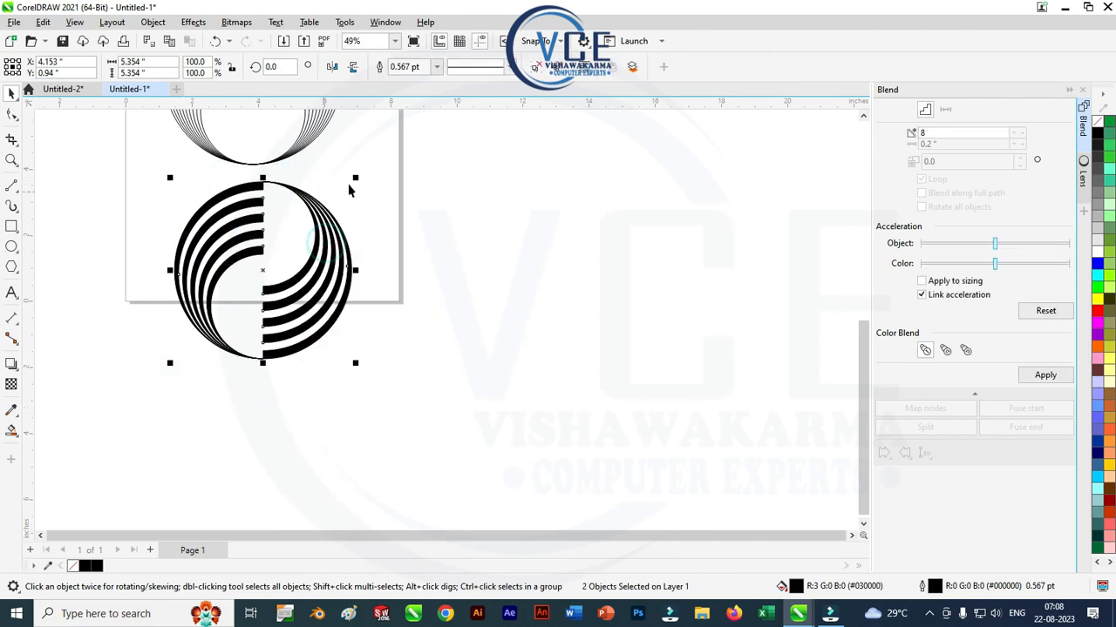
drag(322, 218, 499, 219)
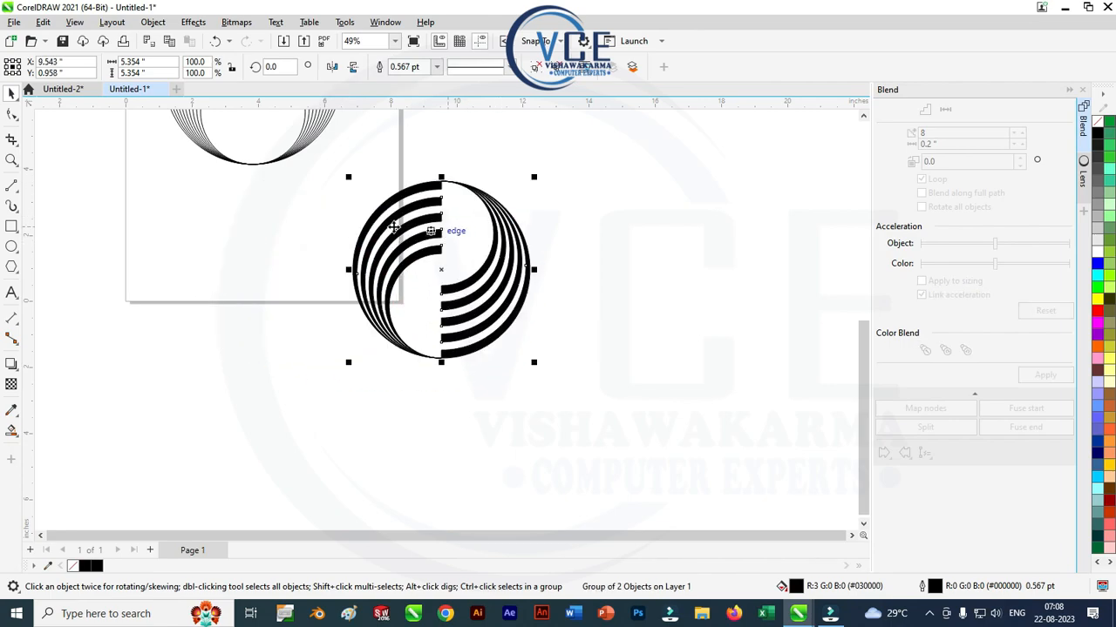
Break the circle blend apart and delete its intermediate circles and the vertical line
scroll(274, 231, down, 2)
scroll(284, 127, up, 3)
scroll(235, 174, down, 1)
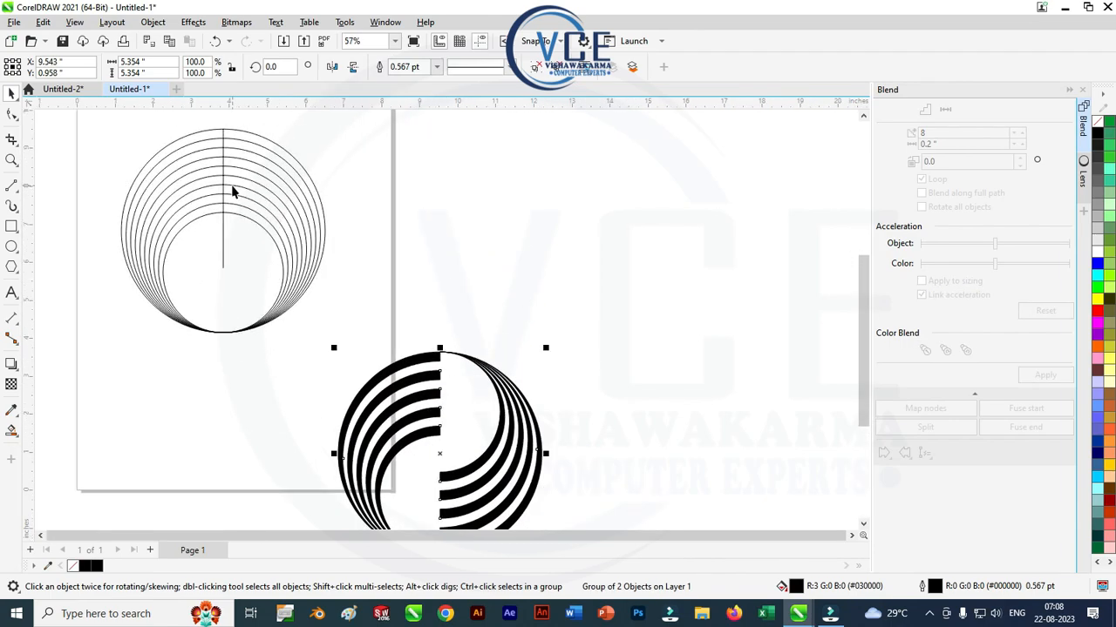
click(253, 160)
right_click(253, 148)
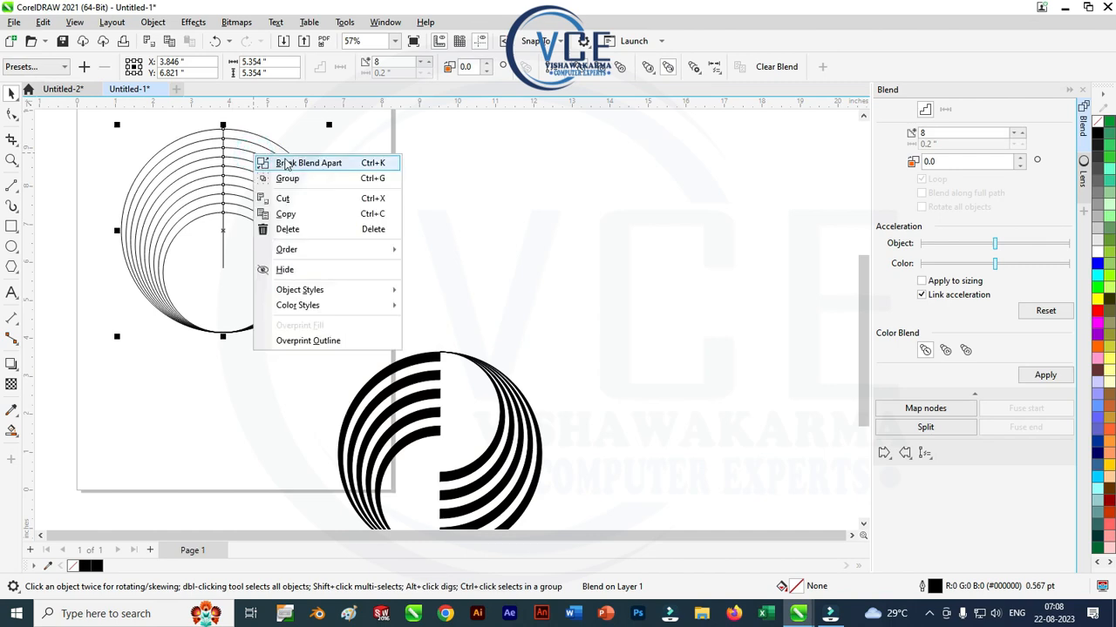
click(299, 159)
click(262, 146)
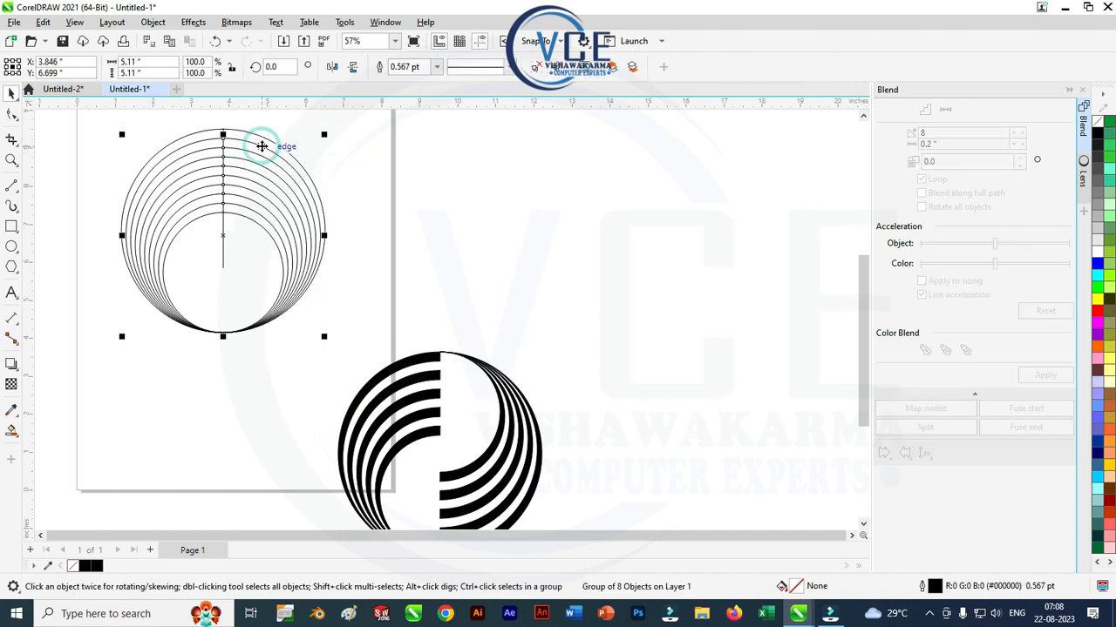
key(Delete)
click(225, 211)
key(Delete)
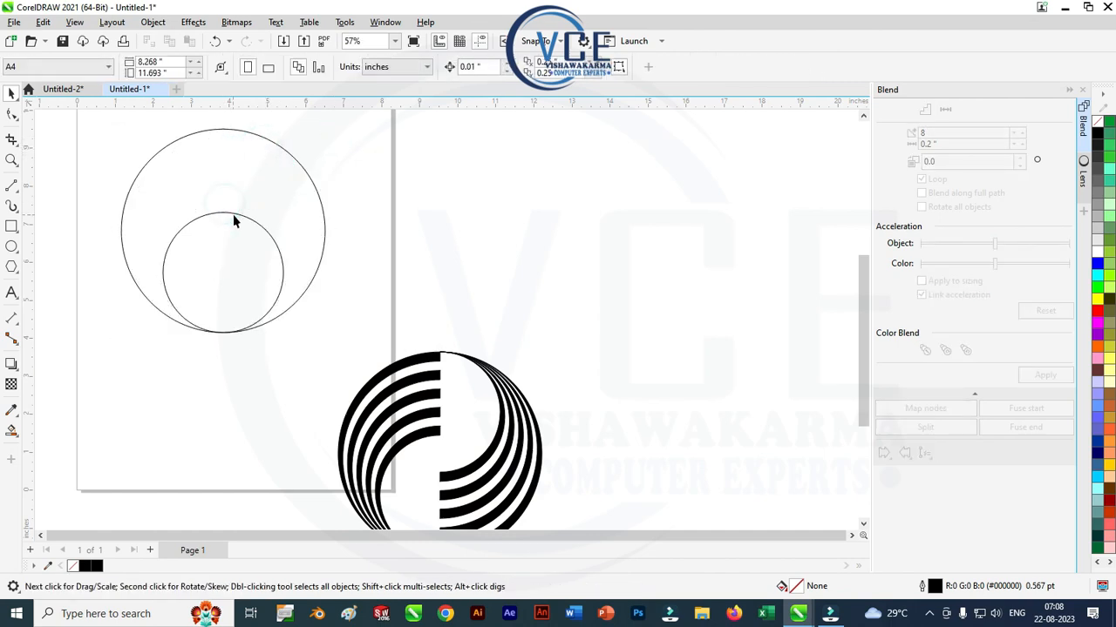
click(236, 214)
key(Delete)
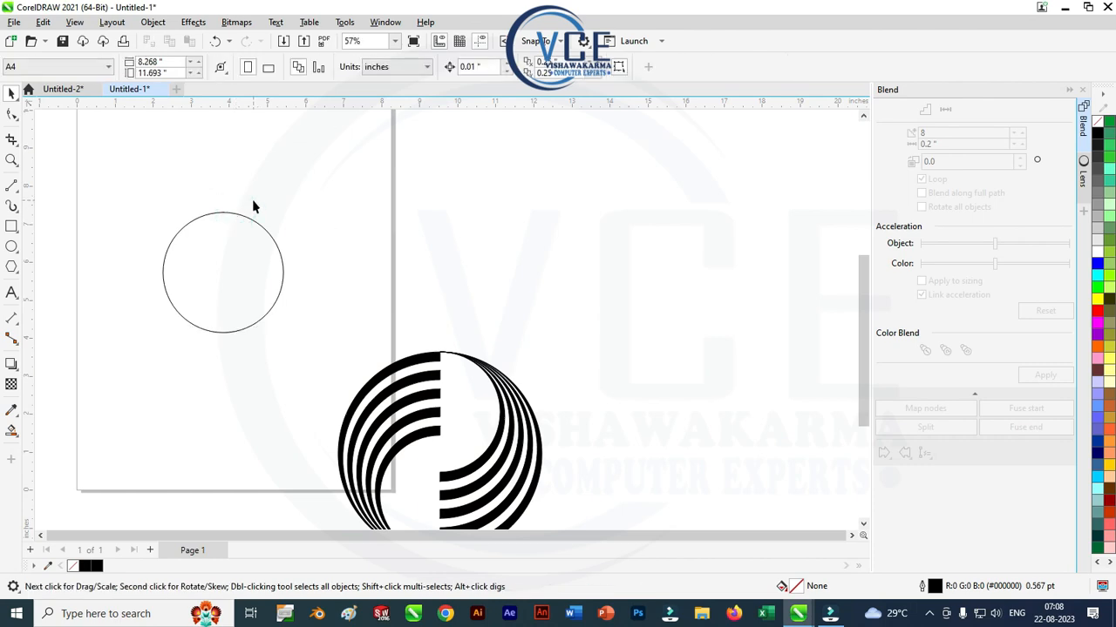
key(ctrl+z)
Delete the small inner circle and select the large circle
click(248, 220)
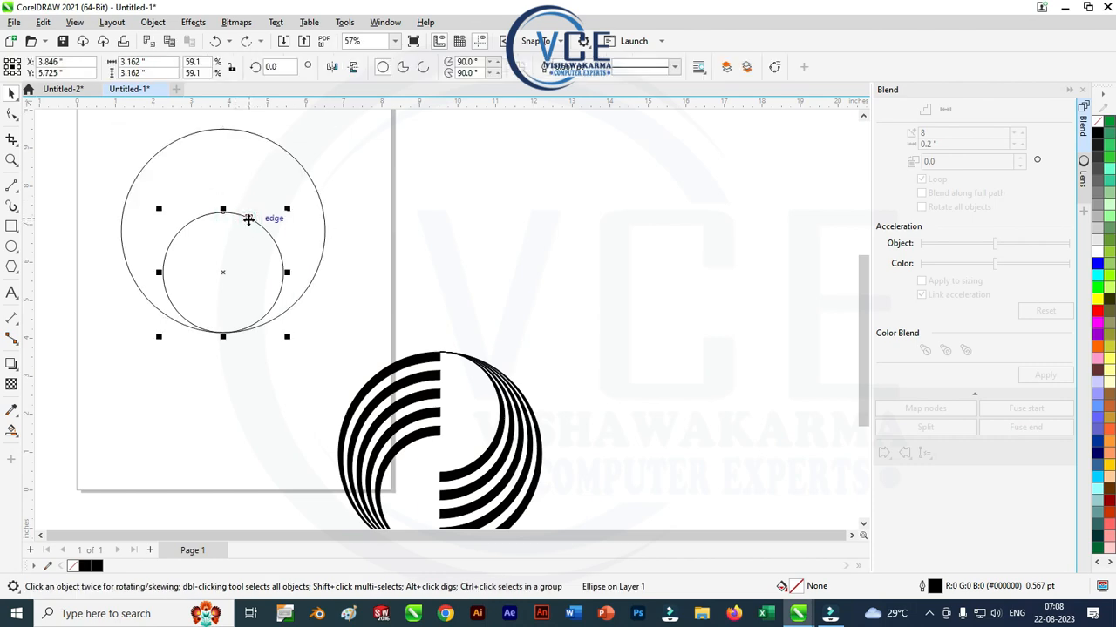
key(Delete)
click(286, 150)
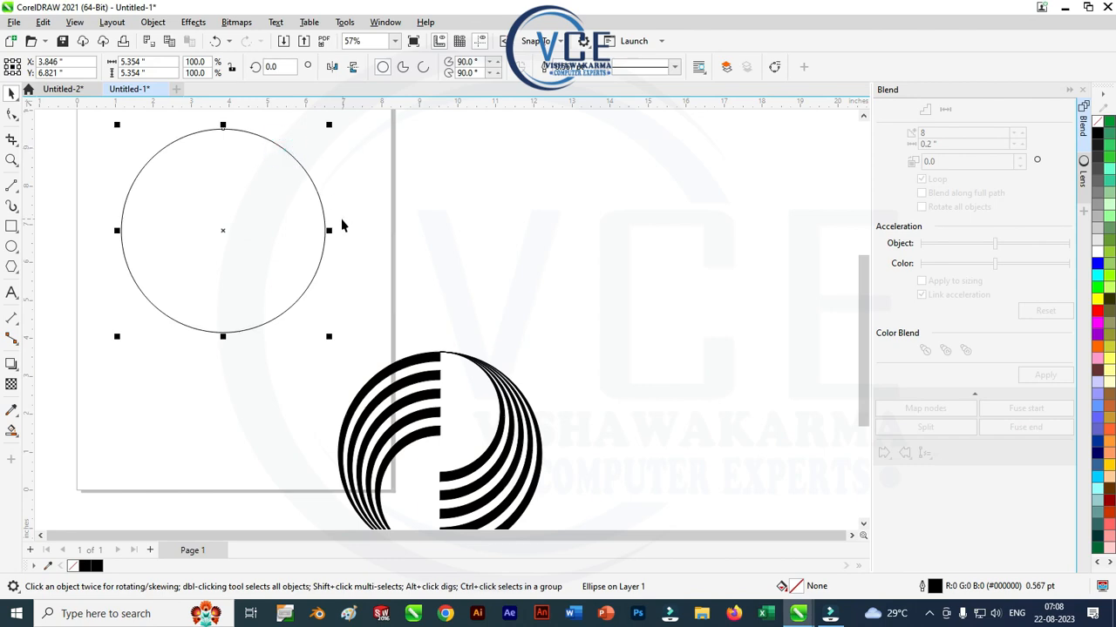
Fill the large circle with the mint green palette colour R:102 G:255 B:204
scroll(234, 168, down, 1)
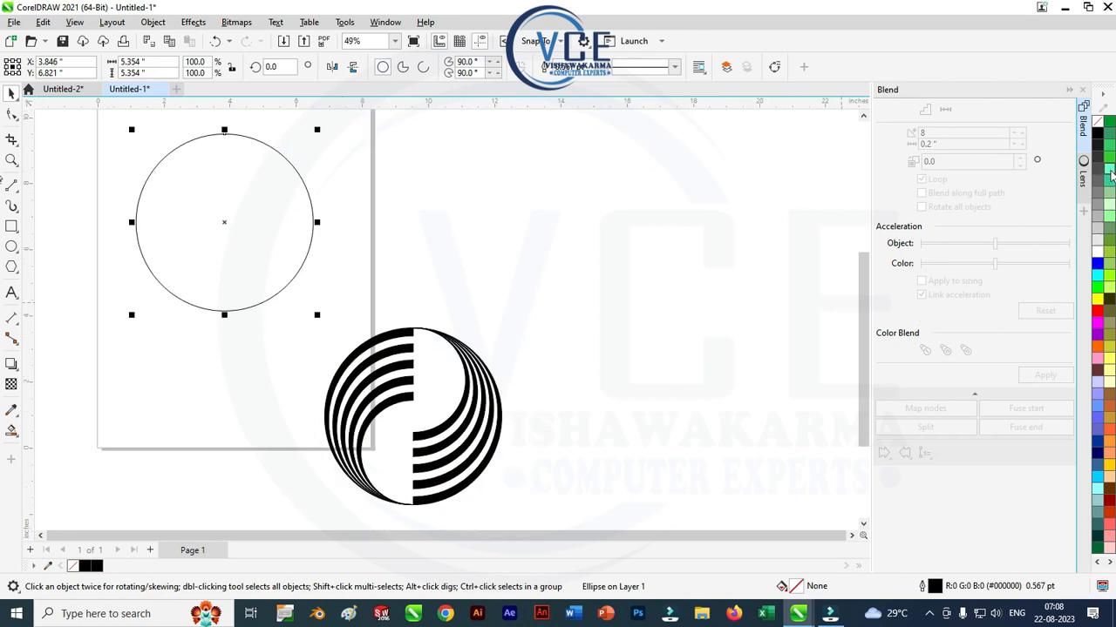
click(1109, 164)
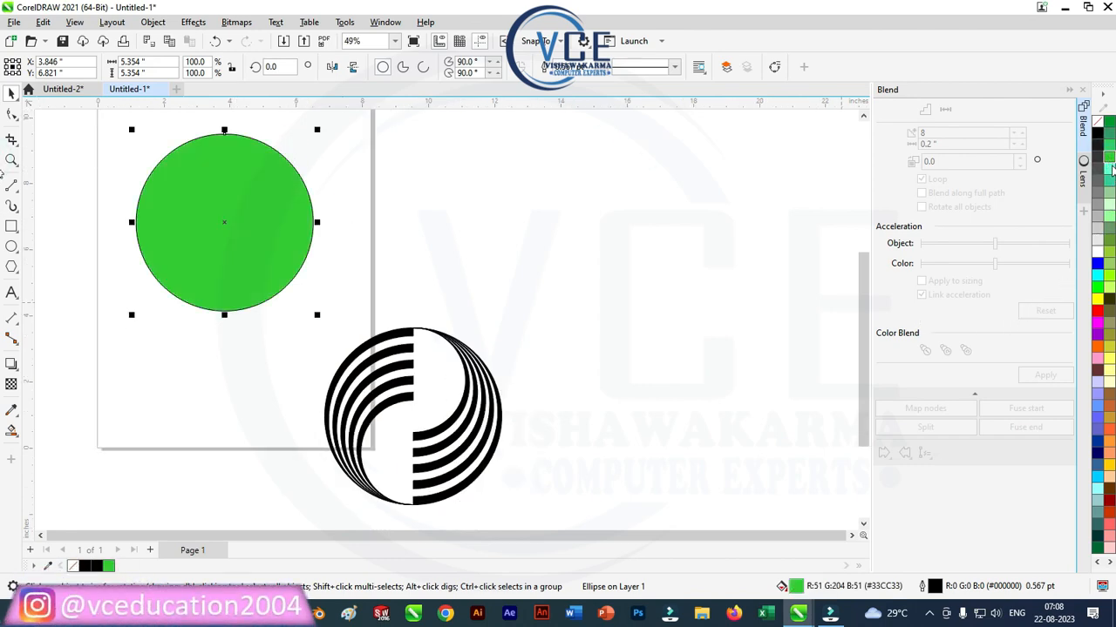
click(1109, 171)
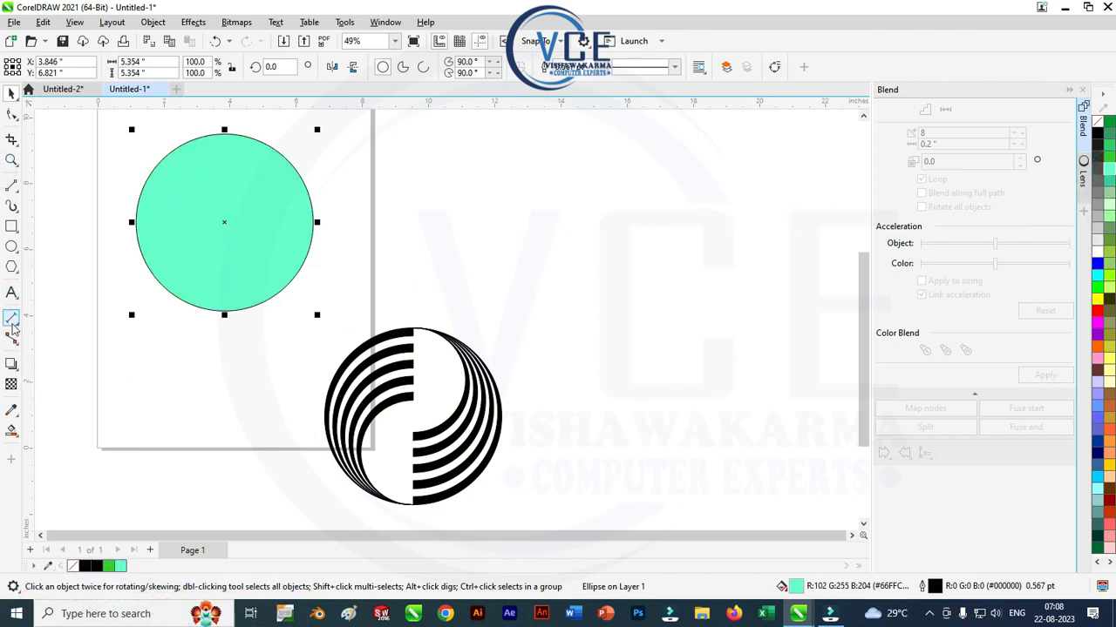
Apply the Inner Edge shadow preset to the mint green circle, after trying Large Glow
click(12, 366)
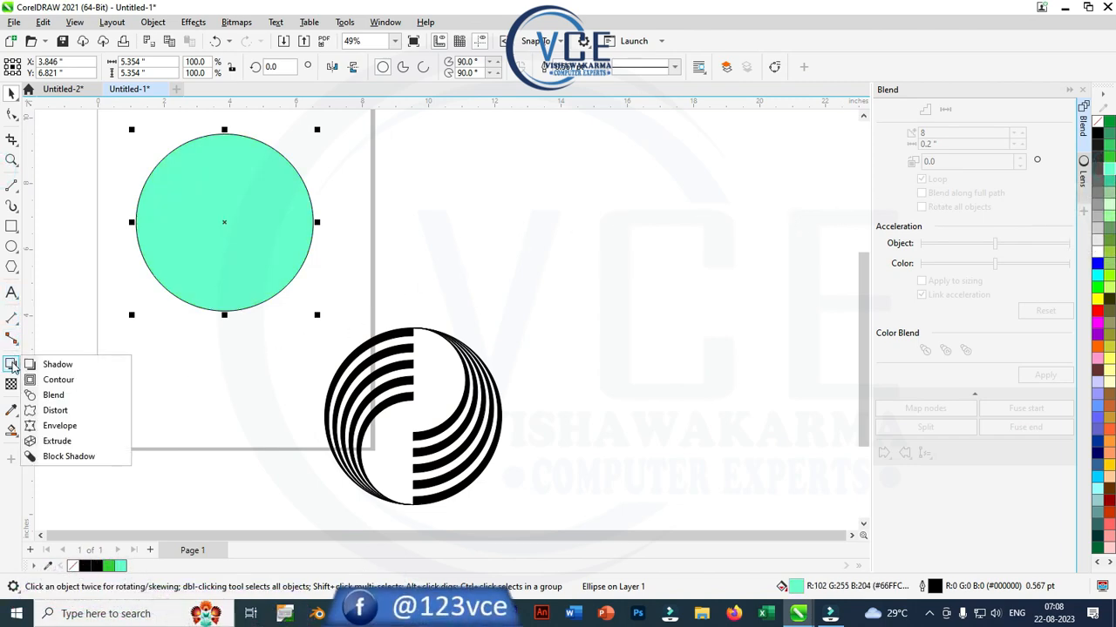
click(59, 366)
click(59, 68)
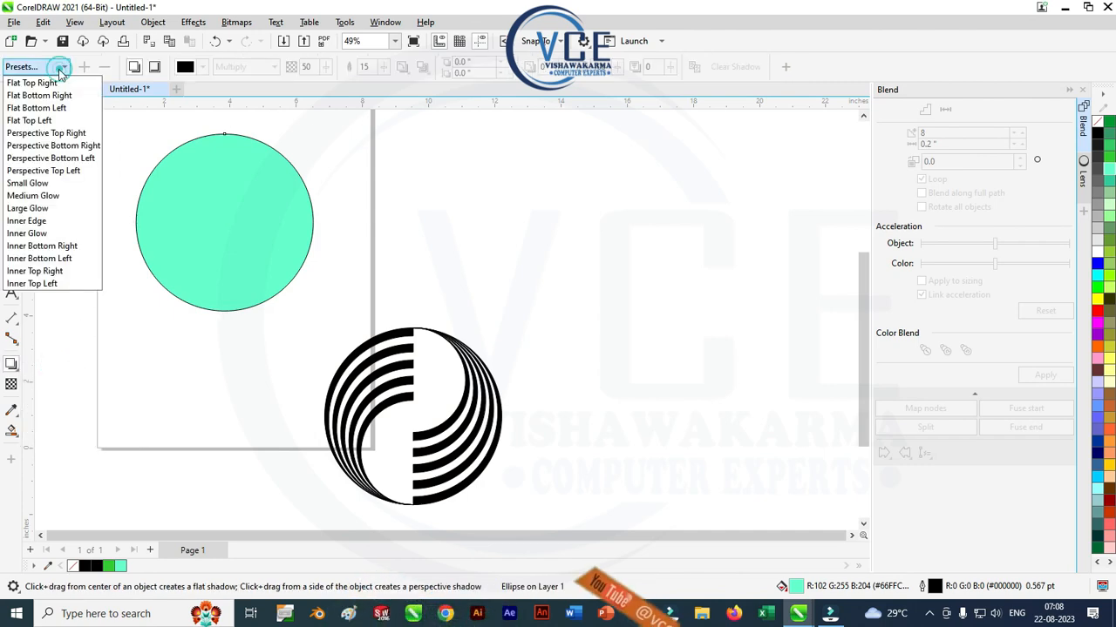
click(35, 208)
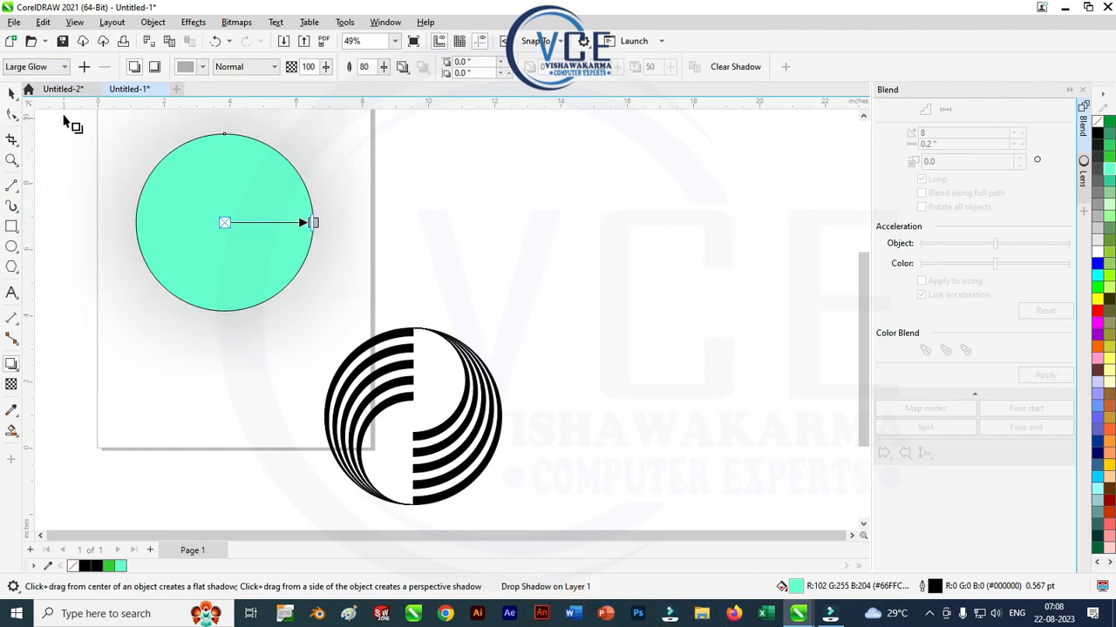
click(64, 66)
click(38, 225)
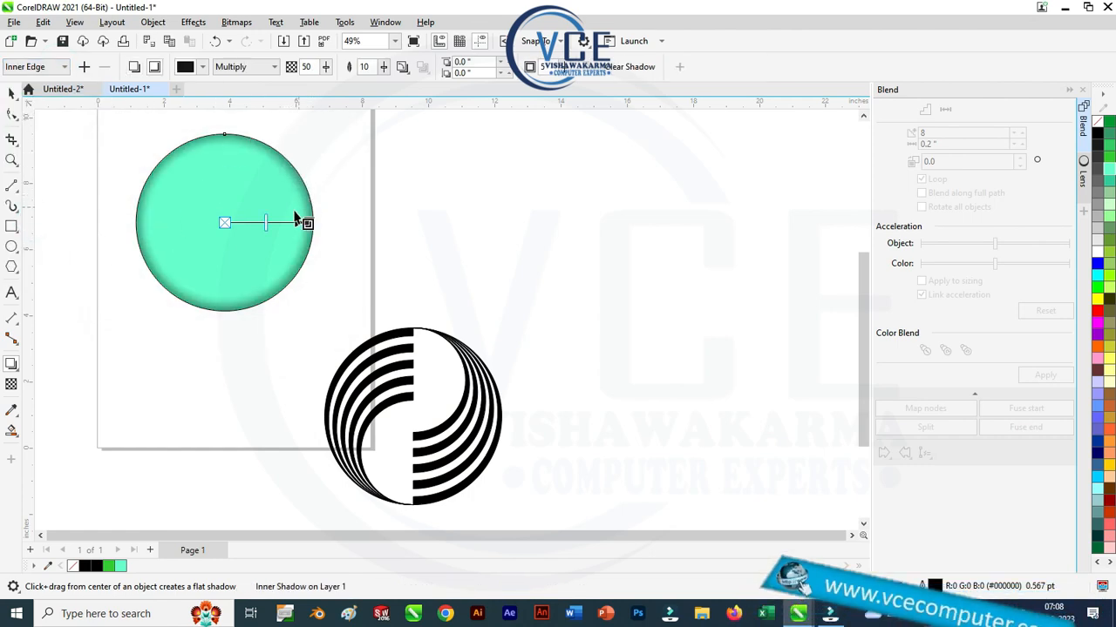
Set the circle's inner shadow opacity to 73 and its feathering to 31
drag(266, 224, 273, 223)
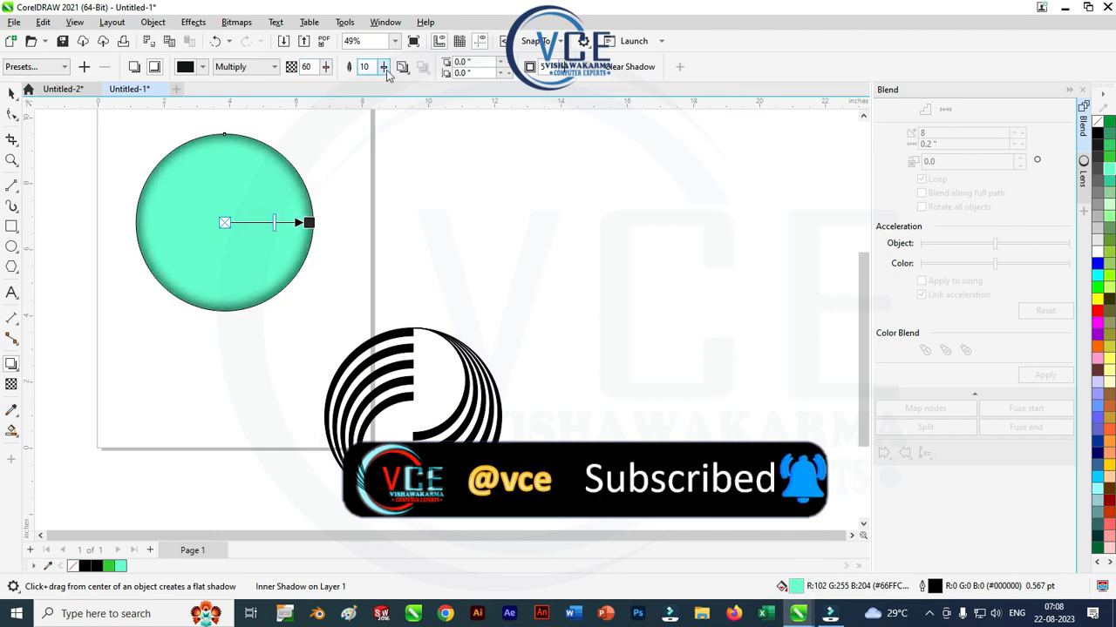
click(326, 67)
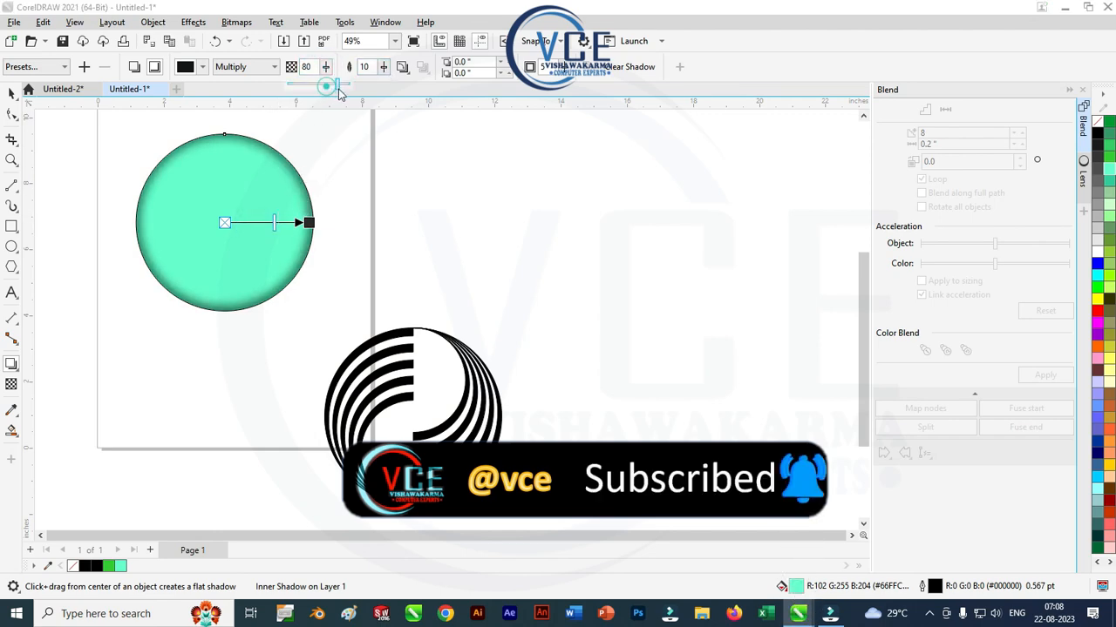
click(326, 67)
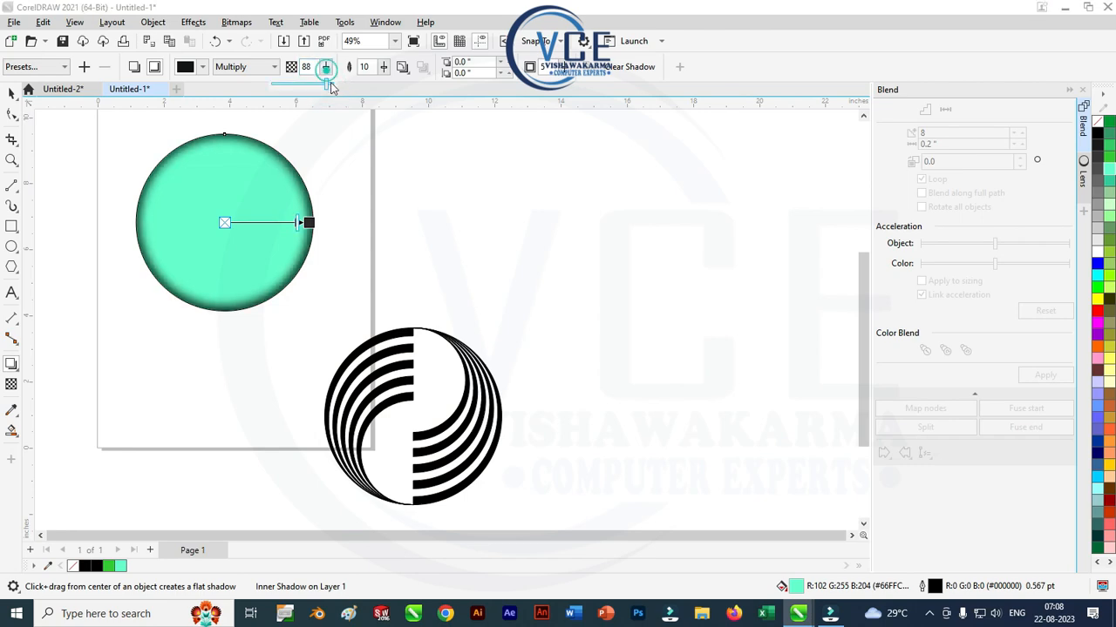
drag(328, 87, 398, 89)
click(383, 70)
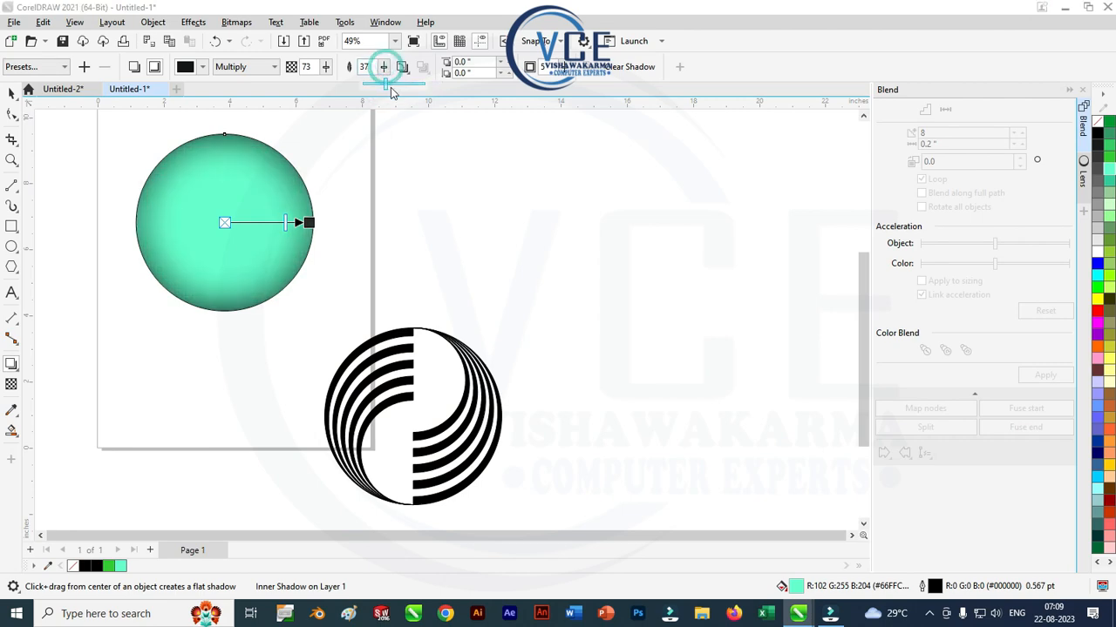
click(383, 67)
drag(386, 89, 383, 91)
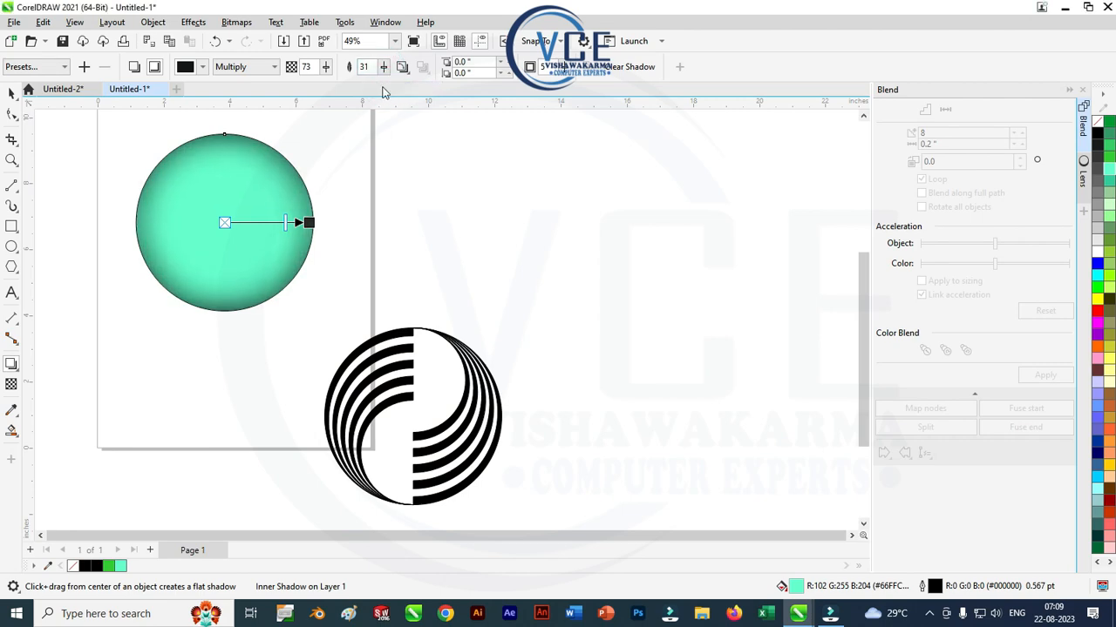
Move the striped disc onto the shaded circle and align both objects to their horizontal and vertical centres
click(12, 94)
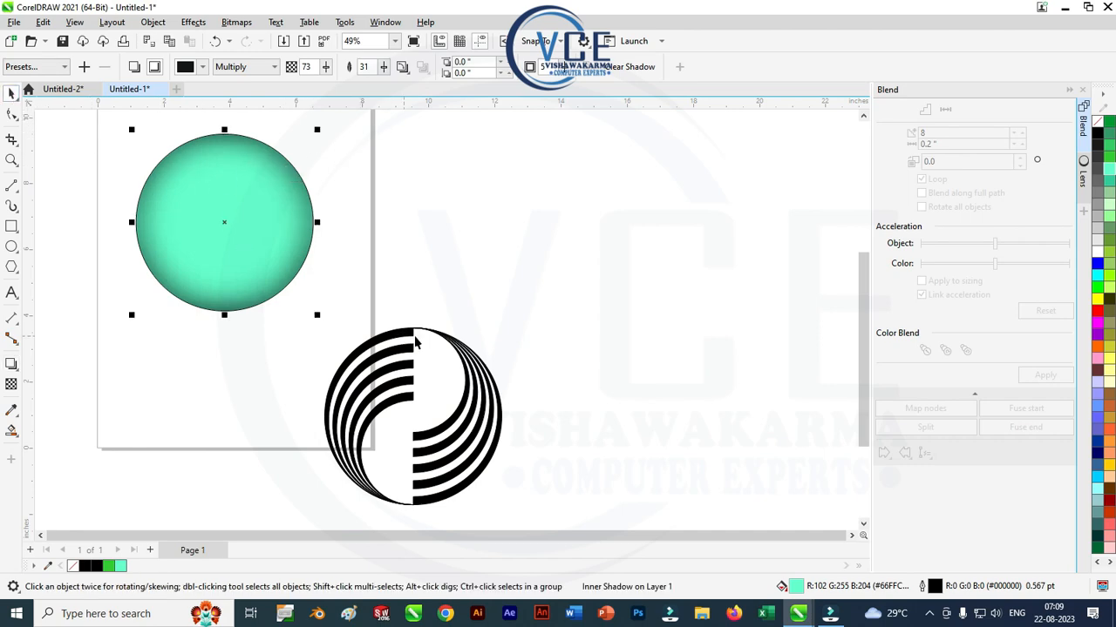
scroll(422, 357, down, 1)
drag(409, 357, 297, 210)
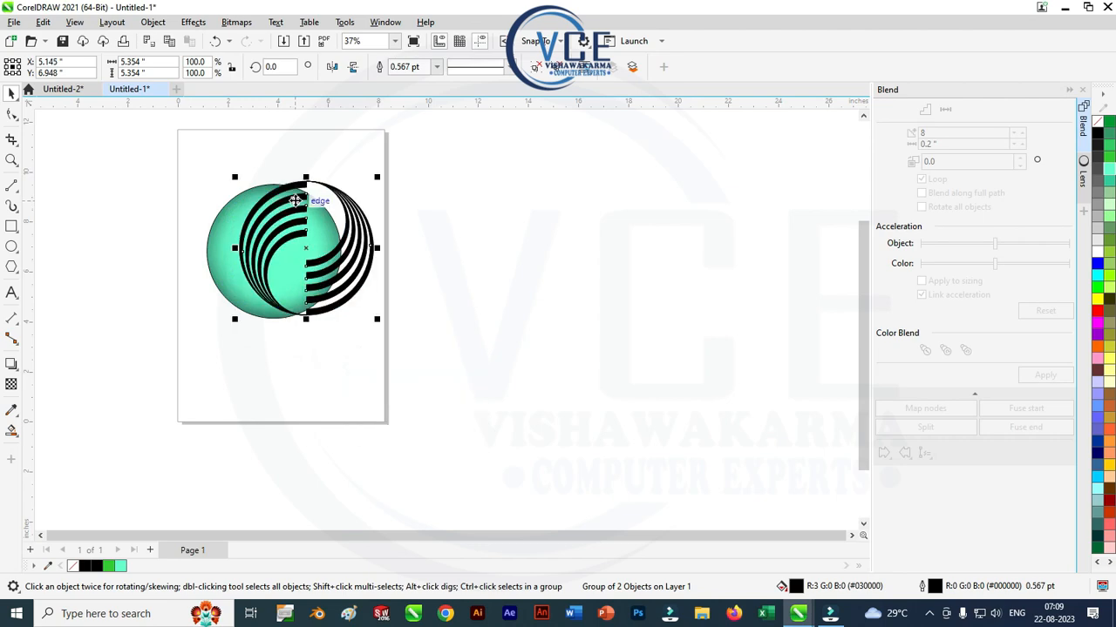
drag(189, 147, 440, 380)
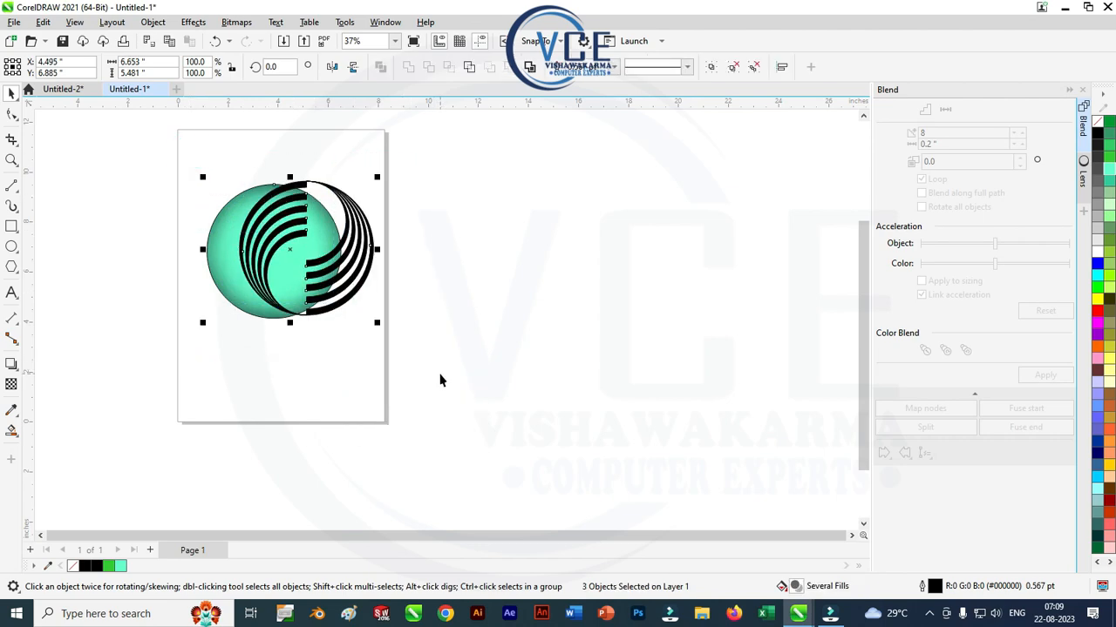
key(c)
key(e)
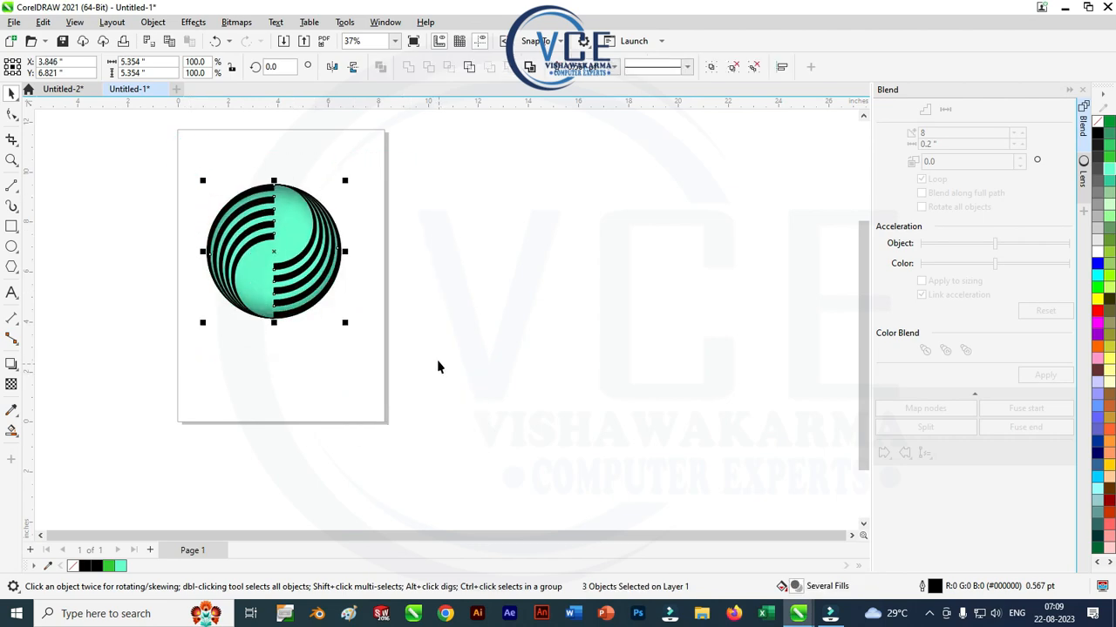
Rotate the combined striped disc and shaded circle 90 degrees clockwise, then deselect them
click(299, 200)
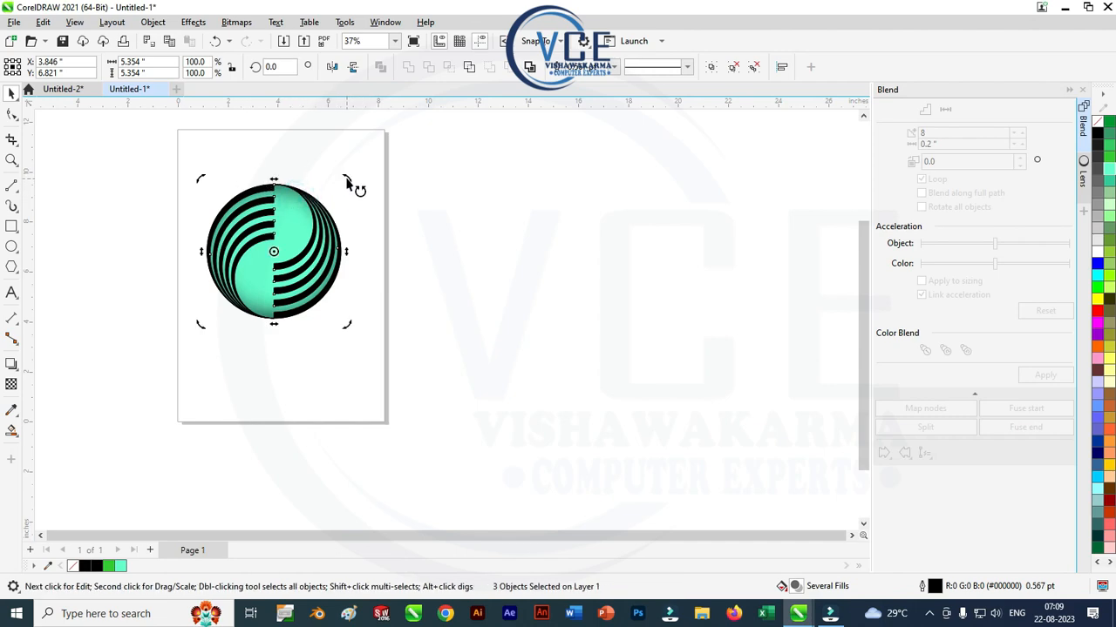
drag(347, 185, 357, 355)
click(332, 331)
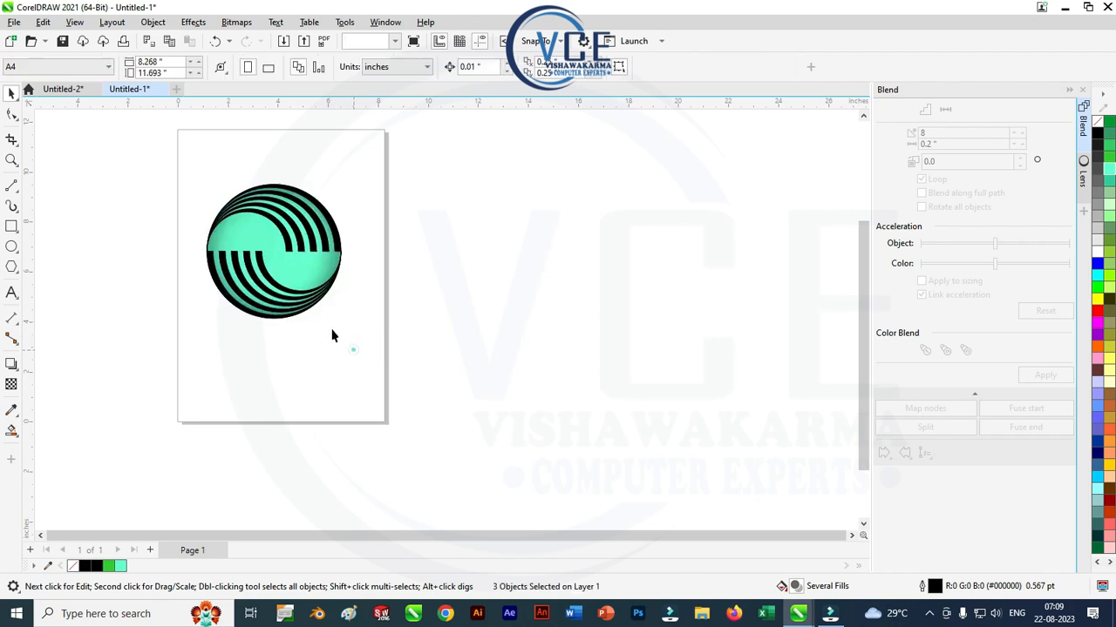
Move the shaded circle off the stripes to the right, centred at about X 10.3 and Y 6.5 inches
scroll(283, 235, up, 2)
scroll(283, 236, up, 2)
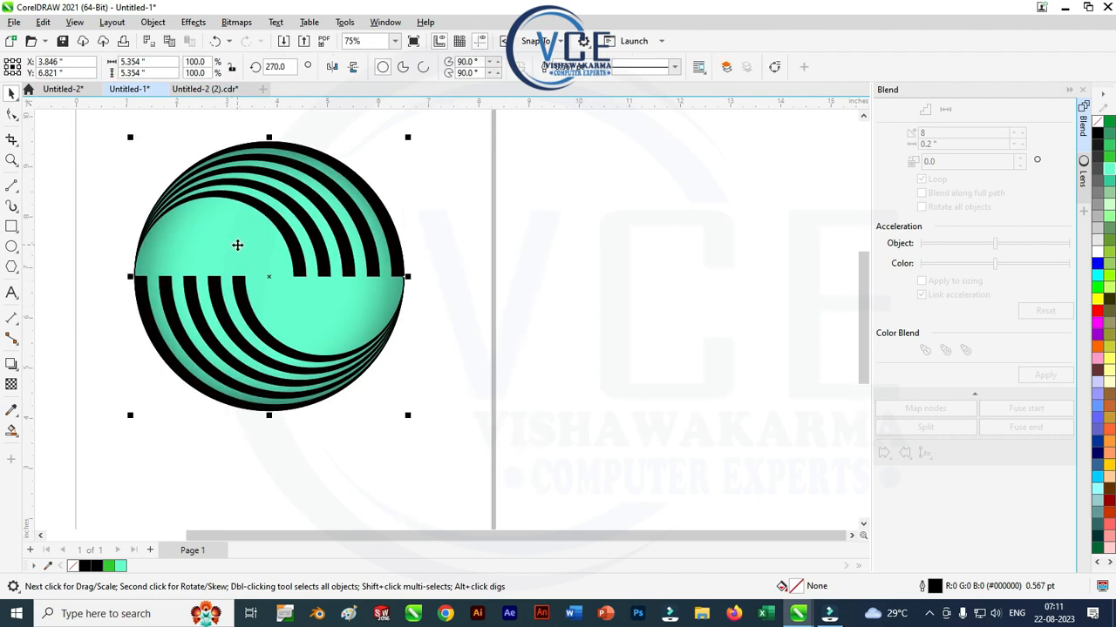
drag(236, 242, 610, 288)
scroll(314, 292, down, 2)
scroll(521, 250, up, 2)
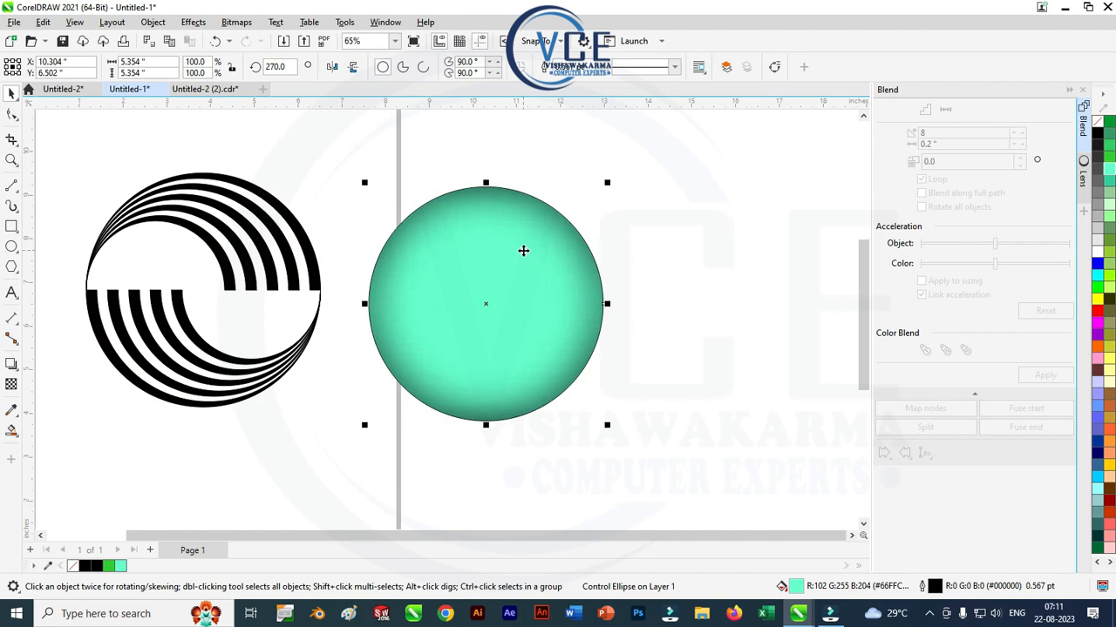
Apply an elliptical fountain fill to the shaded circle and shift its centre slightly toward the upper left
click(16, 427)
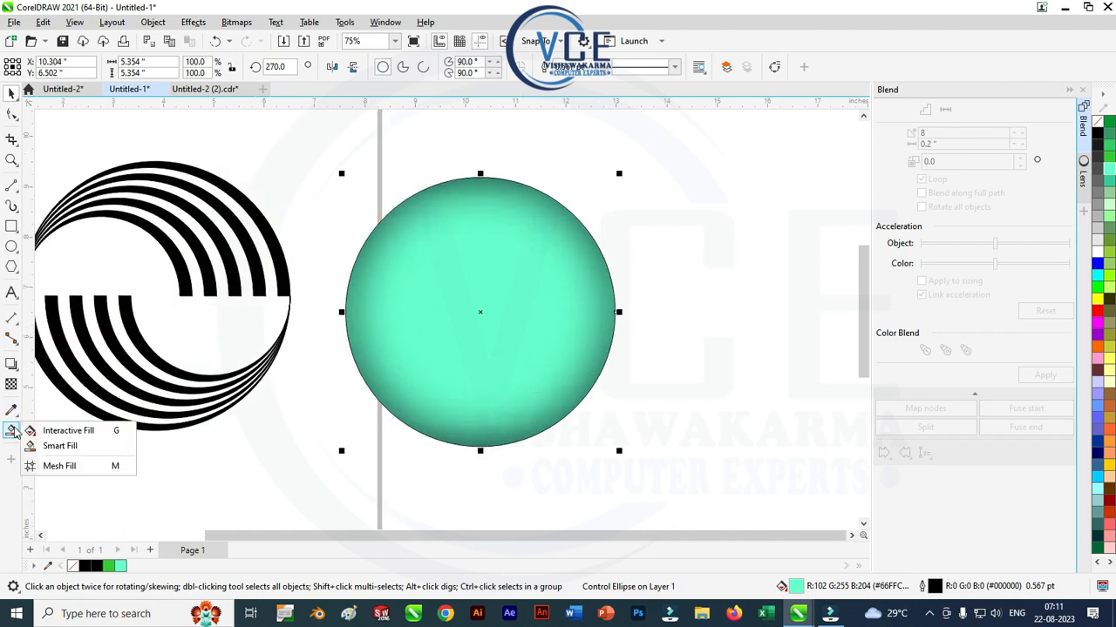
click(52, 429)
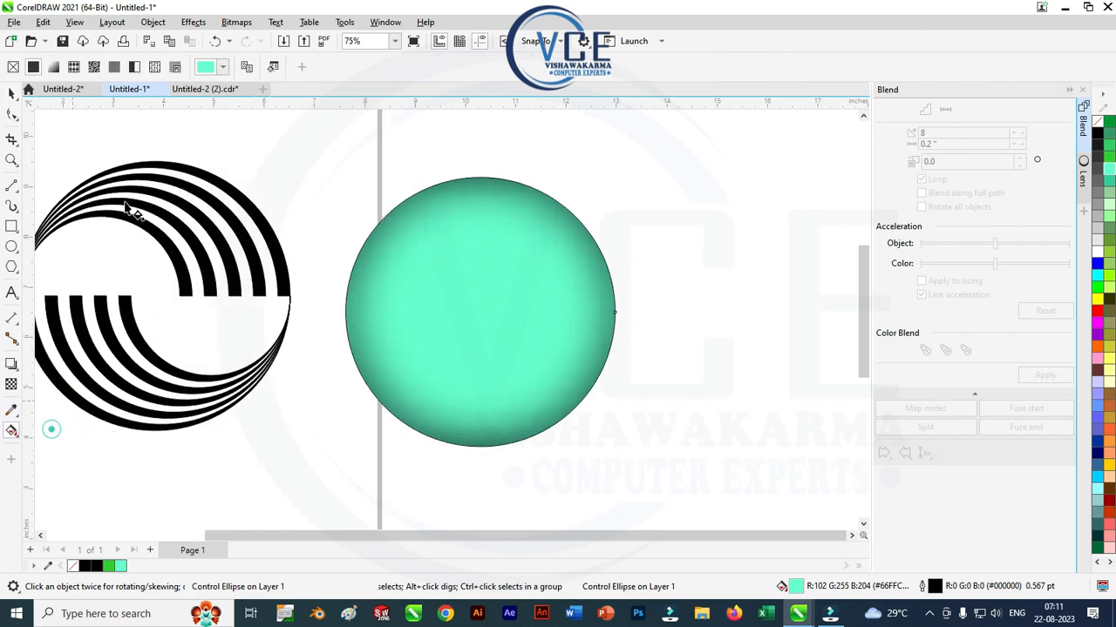
click(53, 67)
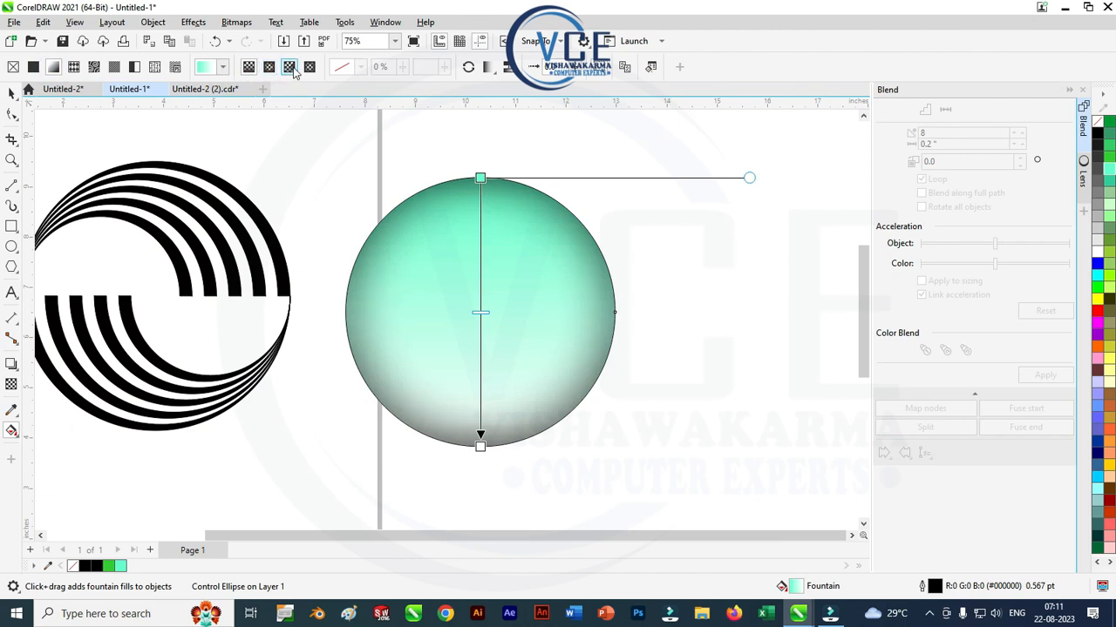
click(290, 68)
click(268, 67)
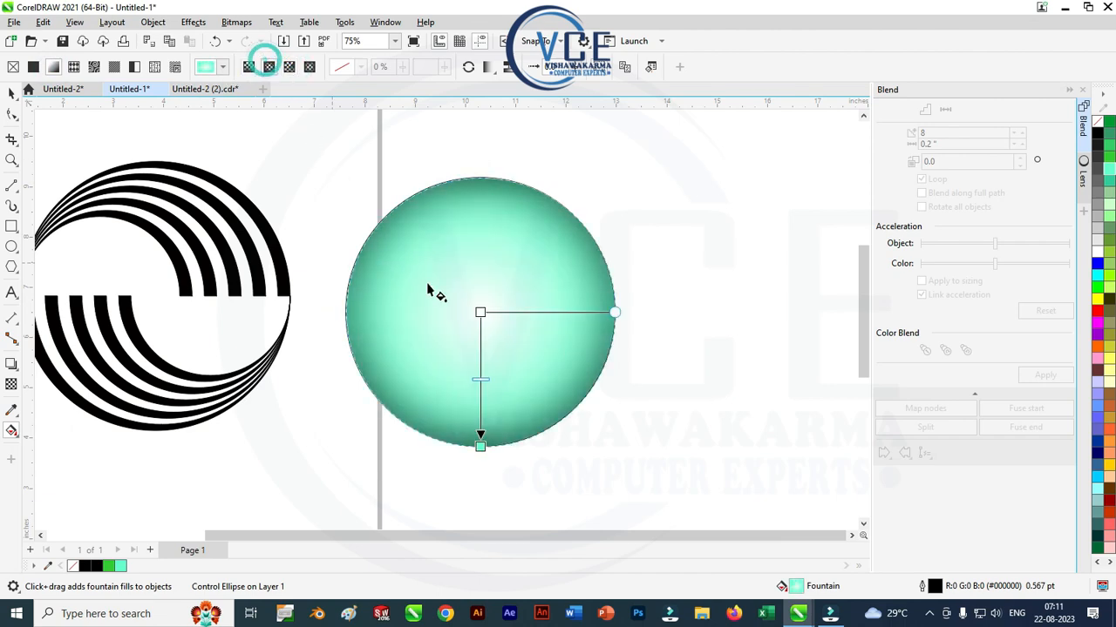
mouse_move(480, 311)
mouse_down()
mouse_move(460, 277)
mouse_move(473, 306)
mouse_move(467, 295)
mouse_up()
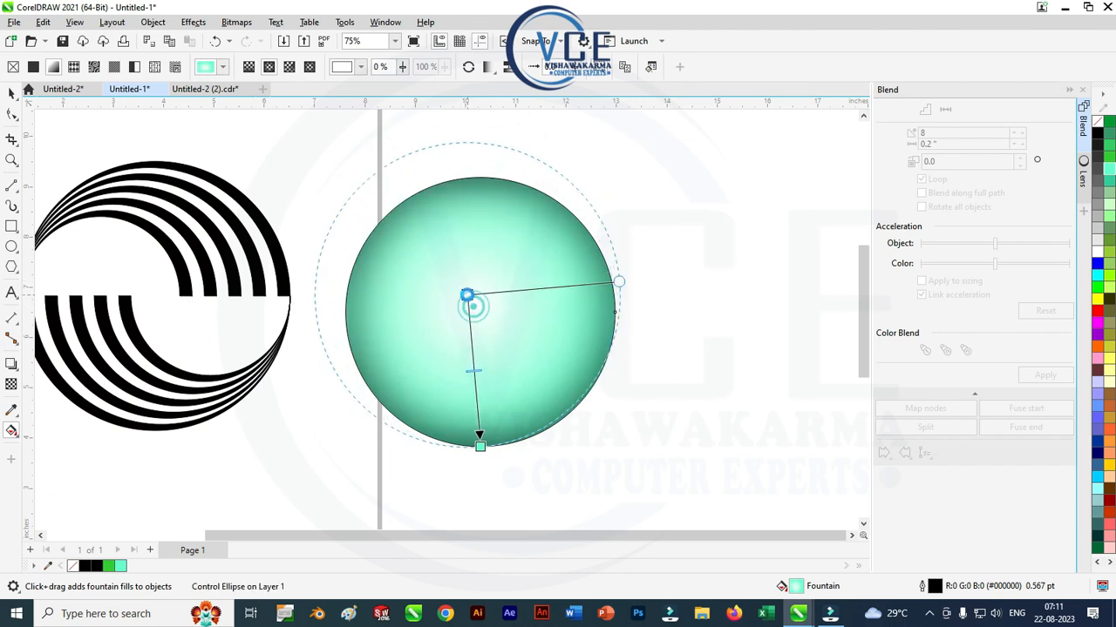
Try Kentucky Green as the fountain fill's centre colour and undo it
click(633, 215)
click(581, 252)
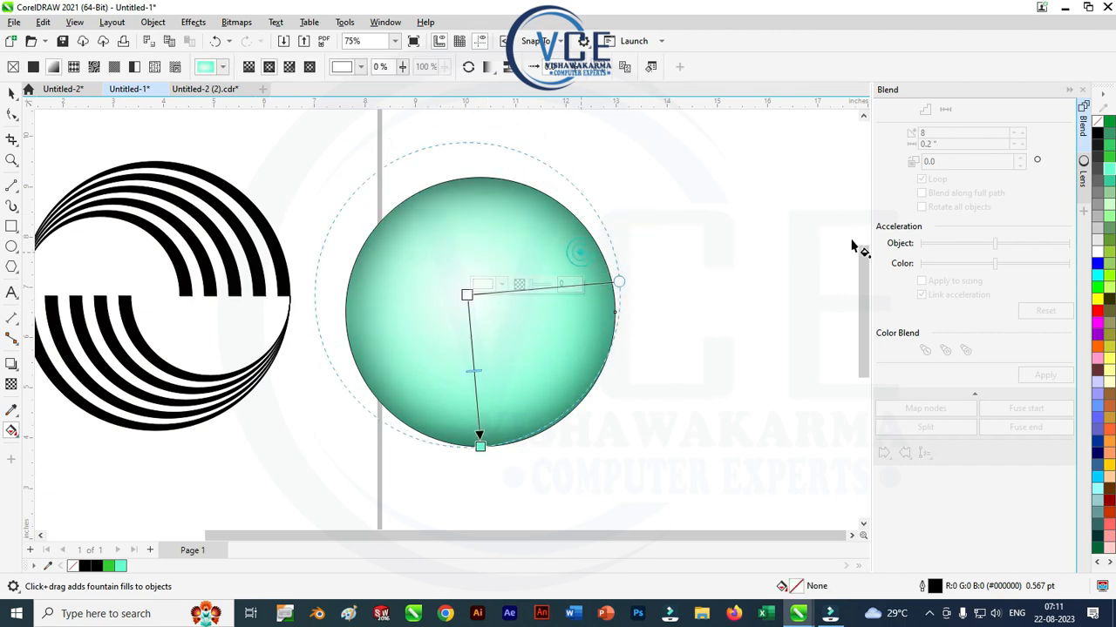
click(1110, 137)
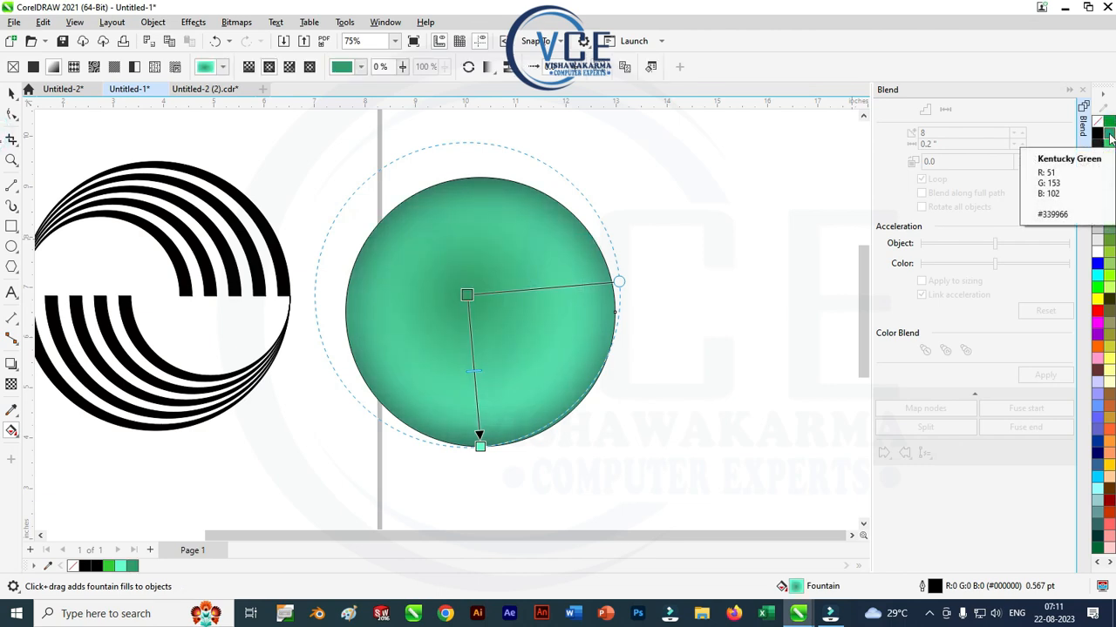
key(ctrl+z)
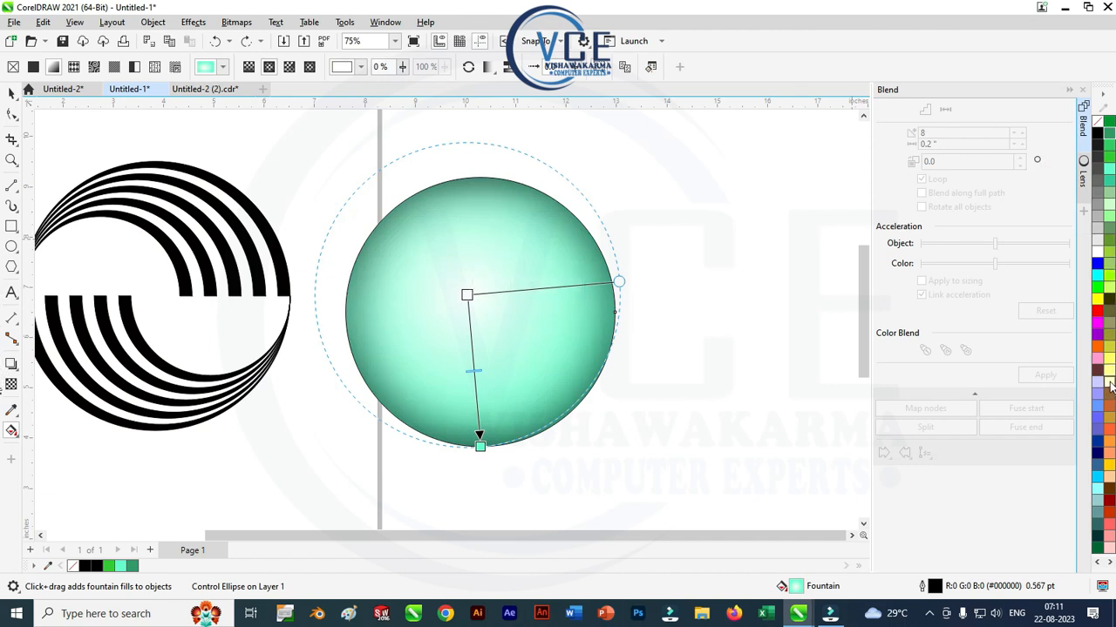
Set the fountain fill's centre colour to pale yellow and its outer colour to Kentucky Green
drag(932, 399, 468, 298)
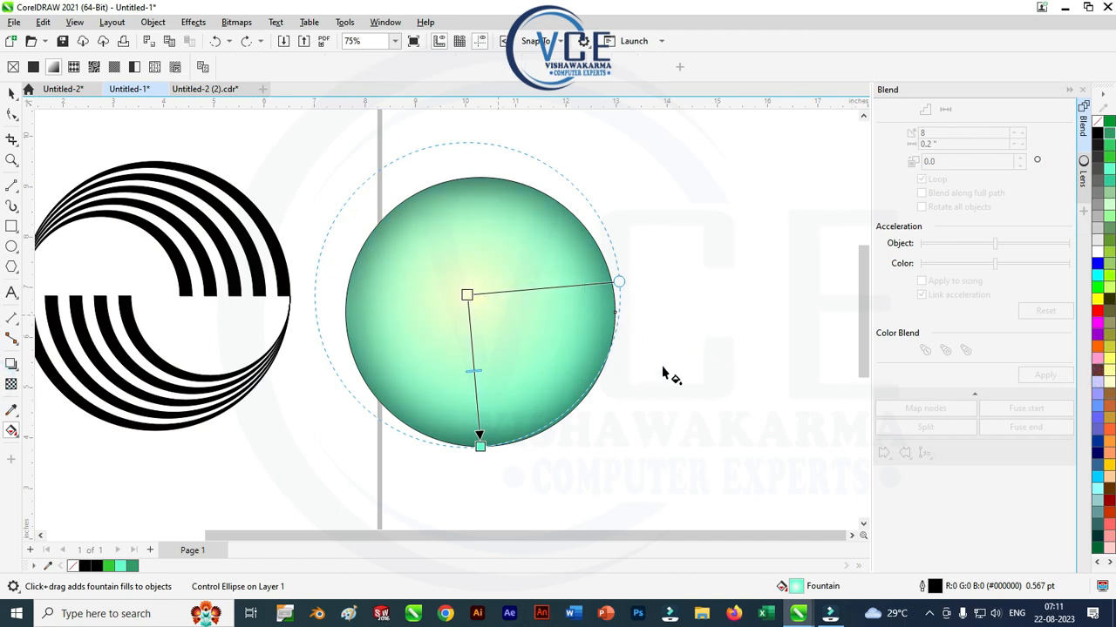
drag(1106, 139, 538, 381)
drag(485, 453, 481, 446)
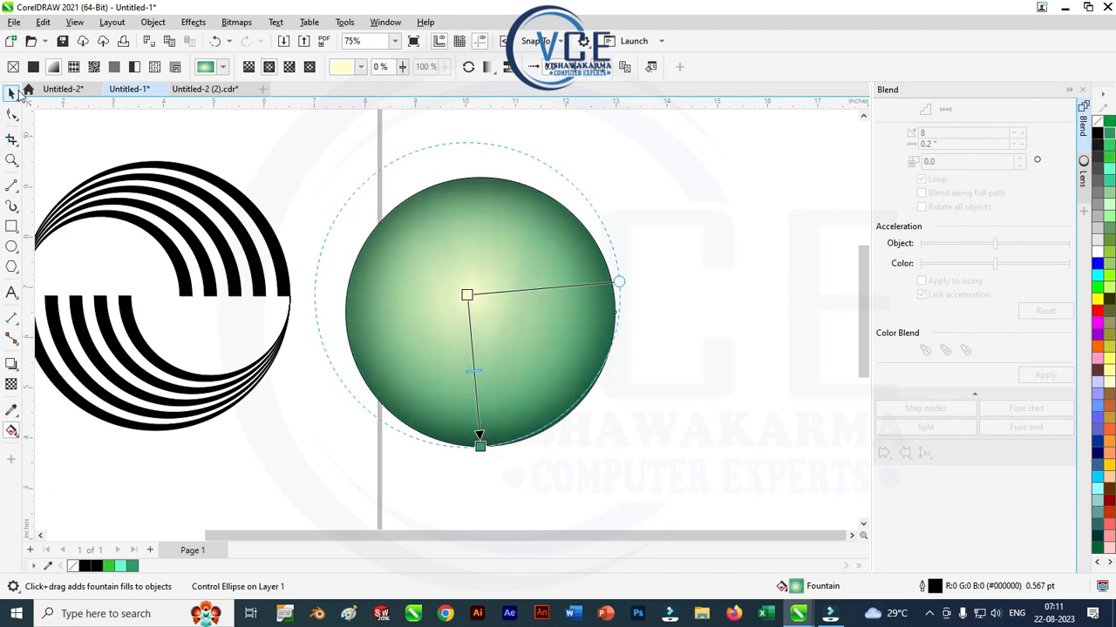
Place a copy of the gradient circle without the inner shadow farther right, centred at about X 17.5 and Y 5.9 inches
click(12, 94)
scroll(535, 210, down, 1)
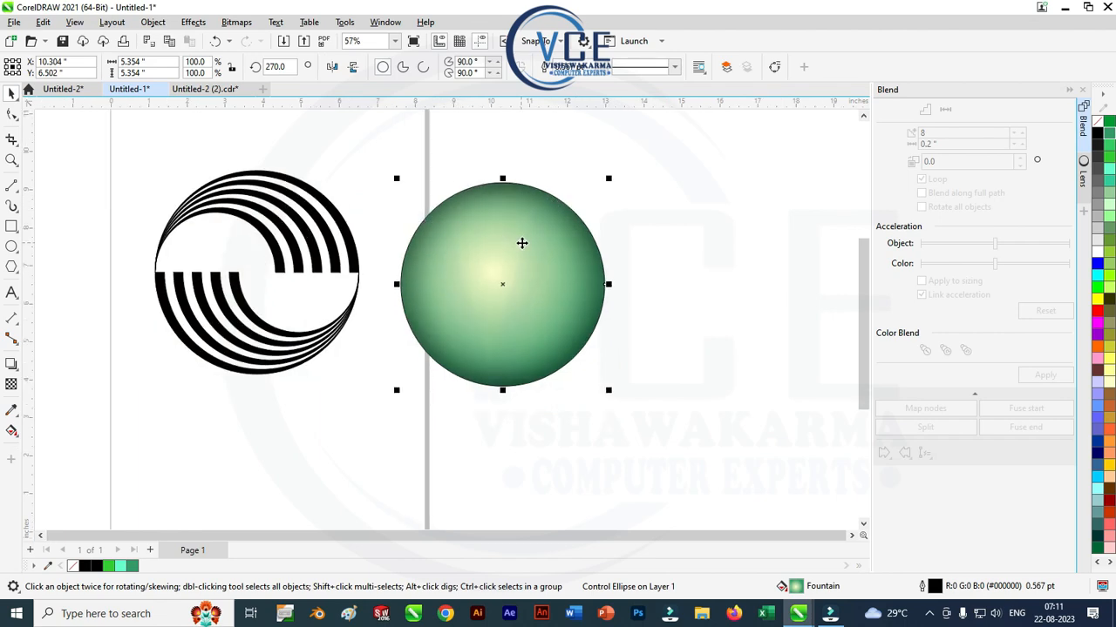
drag(521, 243, 795, 268)
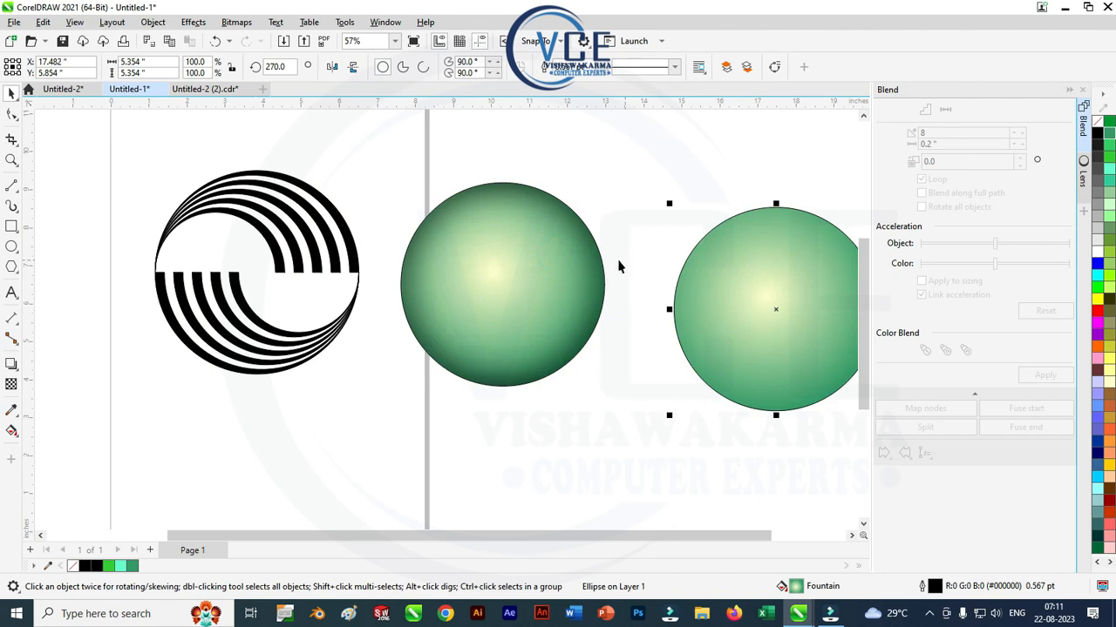
Centre the stripes and the shaded gradient circle on each other and move them onto the page at about X 4.5, Y 6.4 inches
drag(137, 137, 637, 436)
key(c)
key(e)
drag(536, 272, 266, 247)
Move the spare gradient circle to about X 11.9, Y 6.1 inches and set its fountain fill's outer colour to red
scroll(267, 248, down, 1)
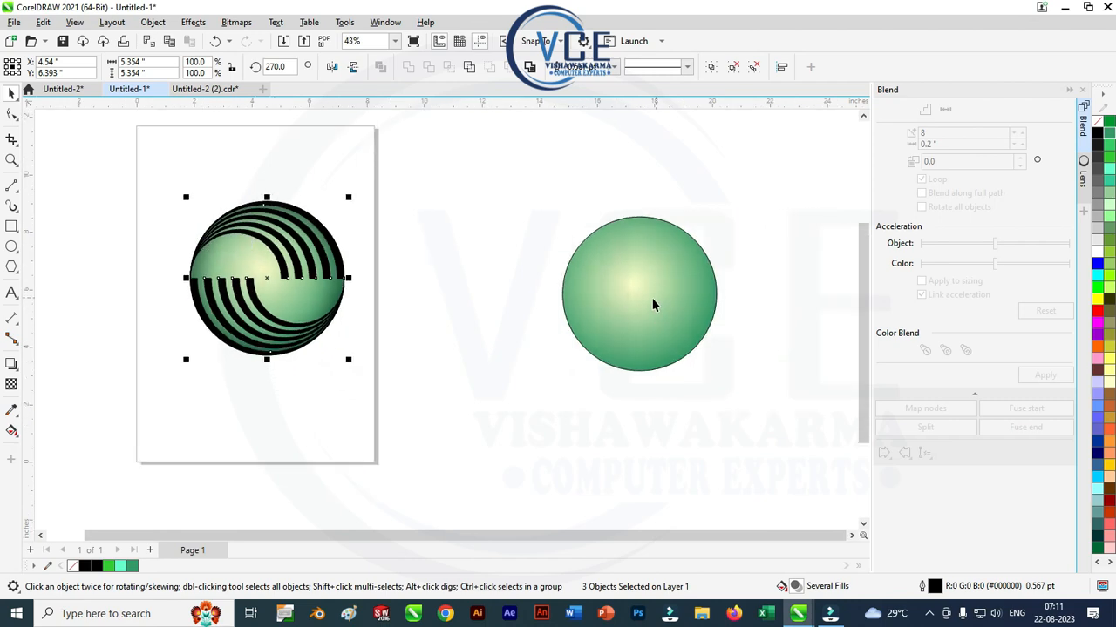
drag(654, 305, 494, 289)
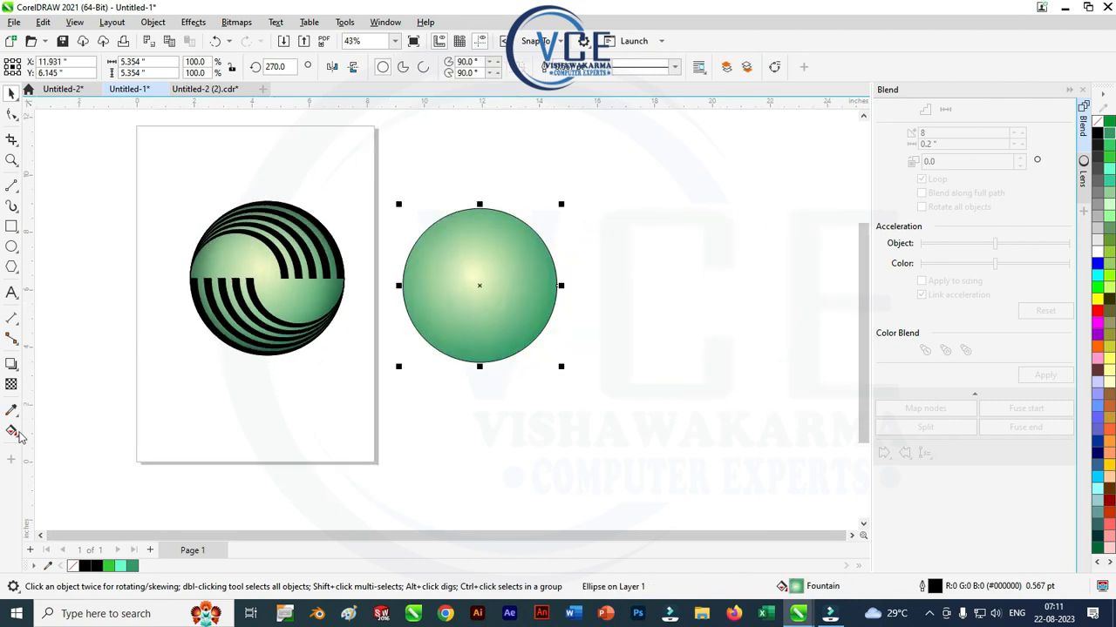
click(14, 433)
click(40, 431)
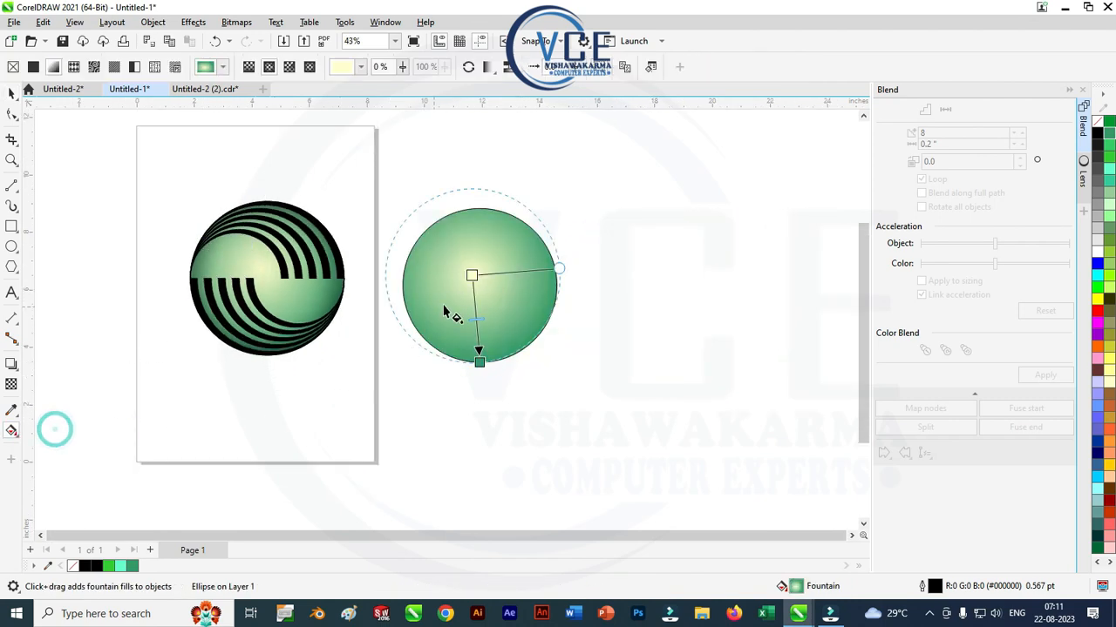
drag(1098, 316, 479, 361)
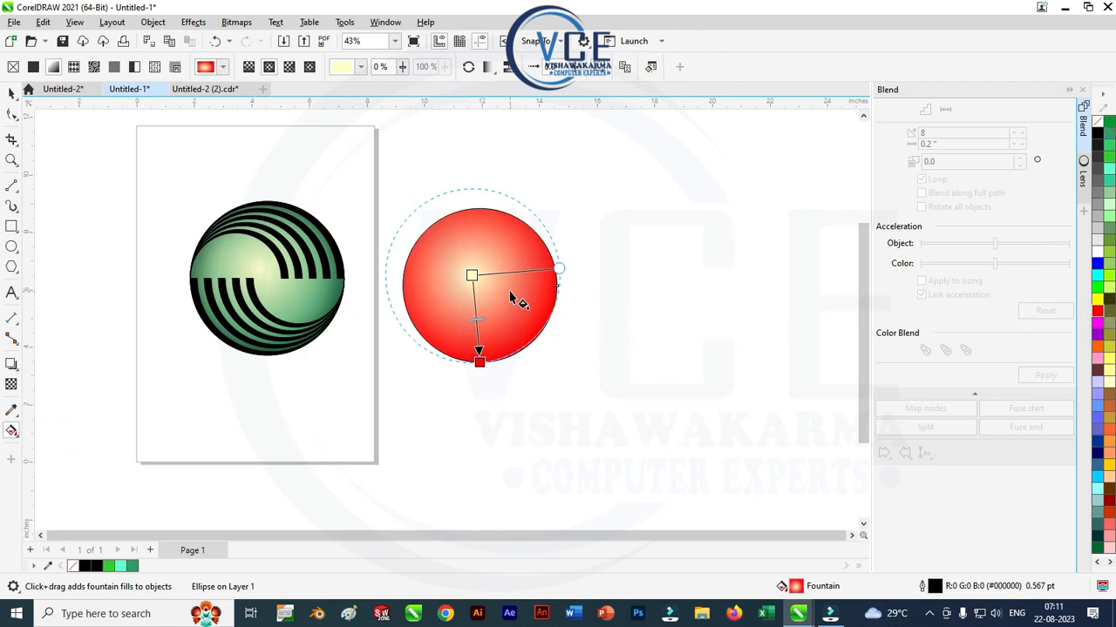
Add an Inner Edge shadow to the red gradient circle with feathering 26 and opacity 68
scroll(512, 251, up, 2)
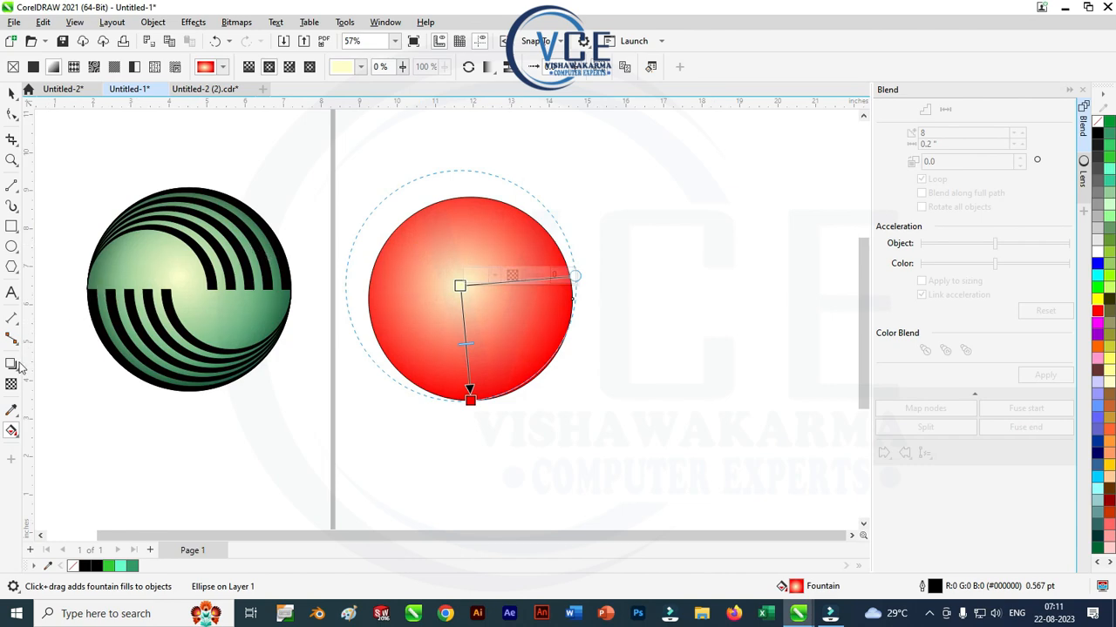
click(19, 366)
click(43, 366)
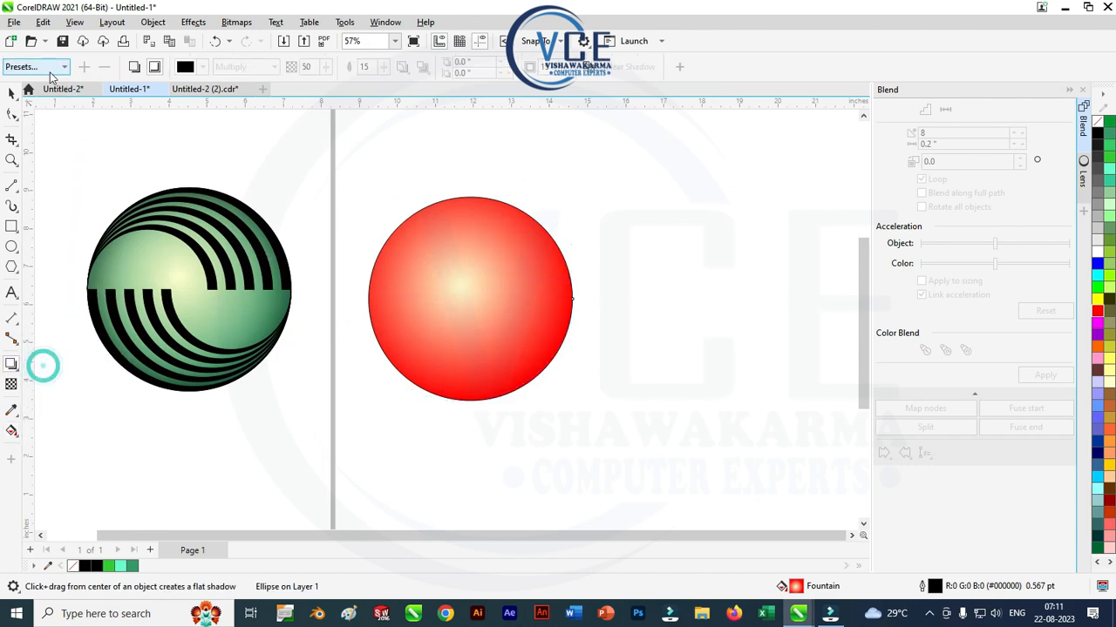
click(51, 68)
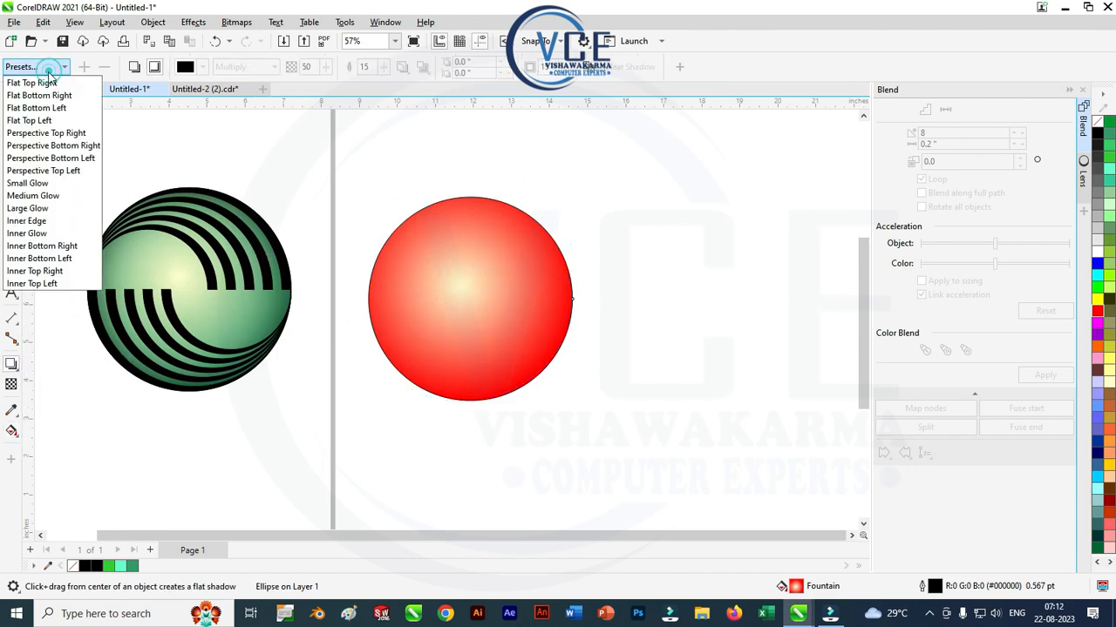
click(33, 220)
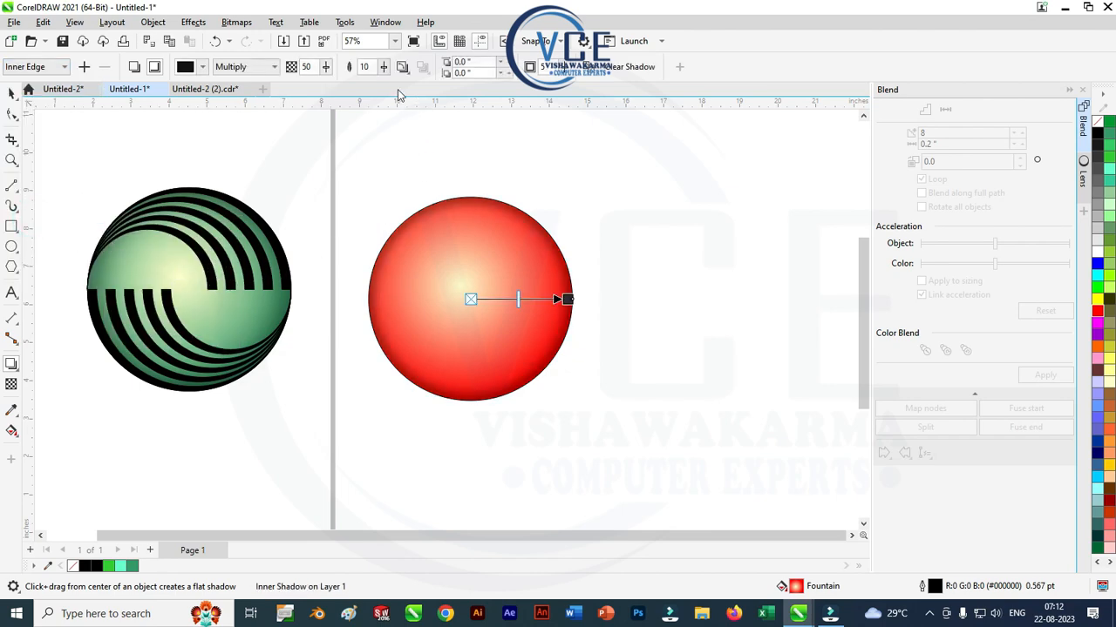
drag(382, 71, 391, 84)
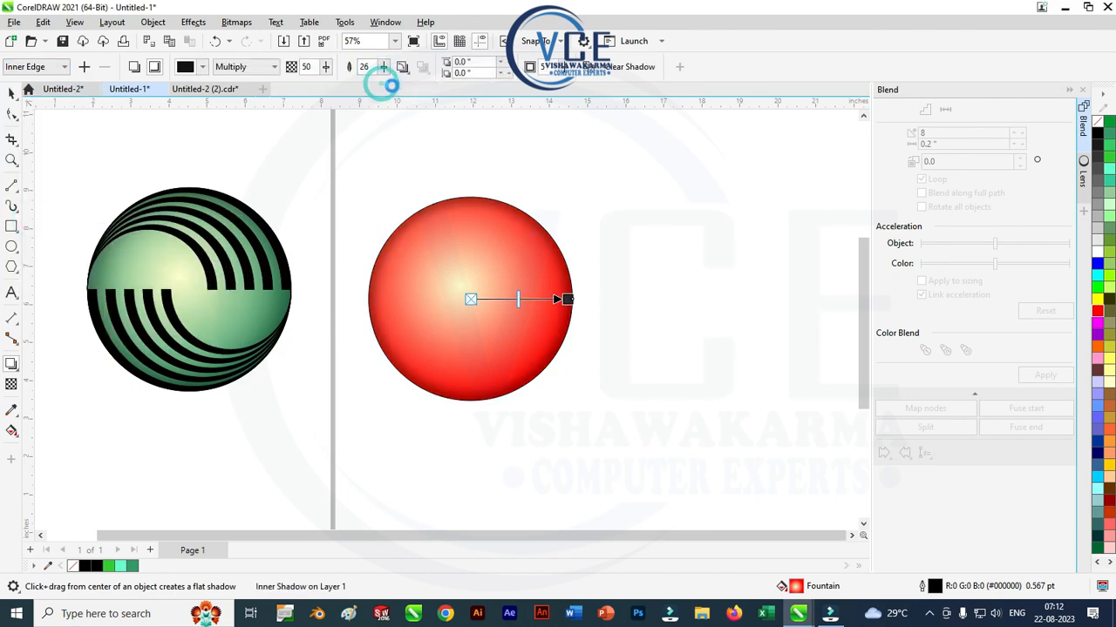
drag(325, 67, 332, 95)
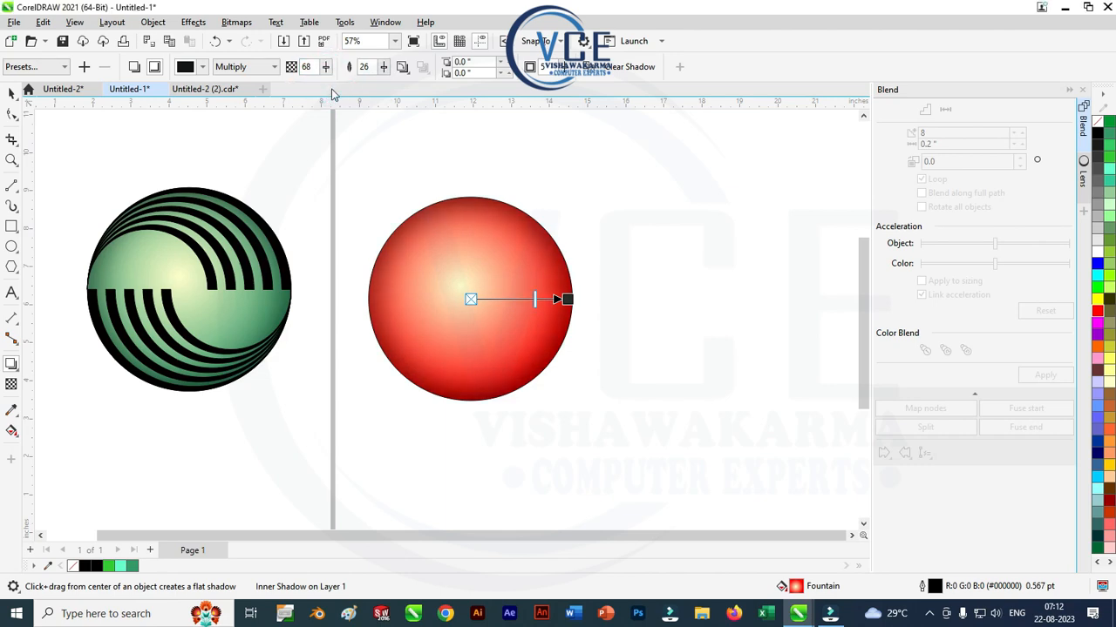
click(11, 93)
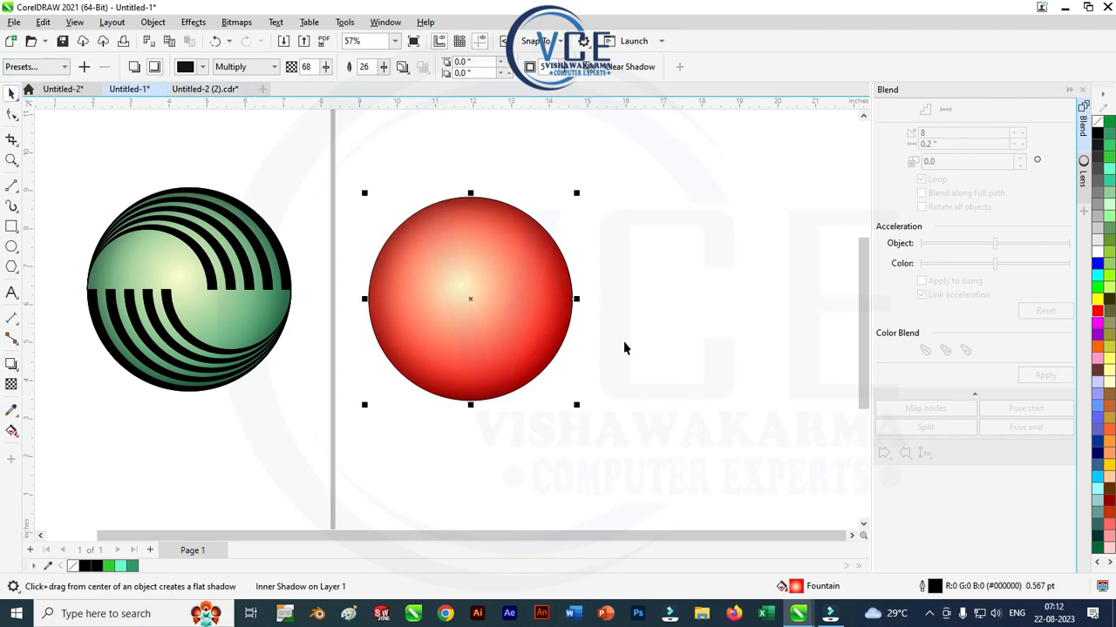
Set the red circle's fountain fill centre colour to white, shift the centre slightly upward and shorten the gradient's extent
click(11, 431)
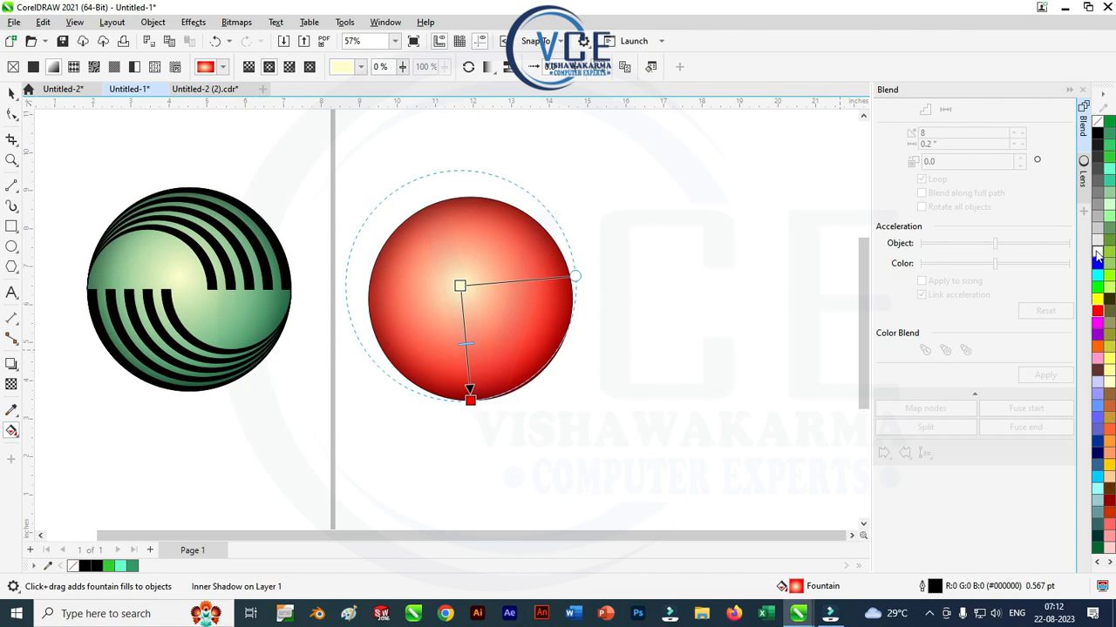
drag(763, 304, 459, 270)
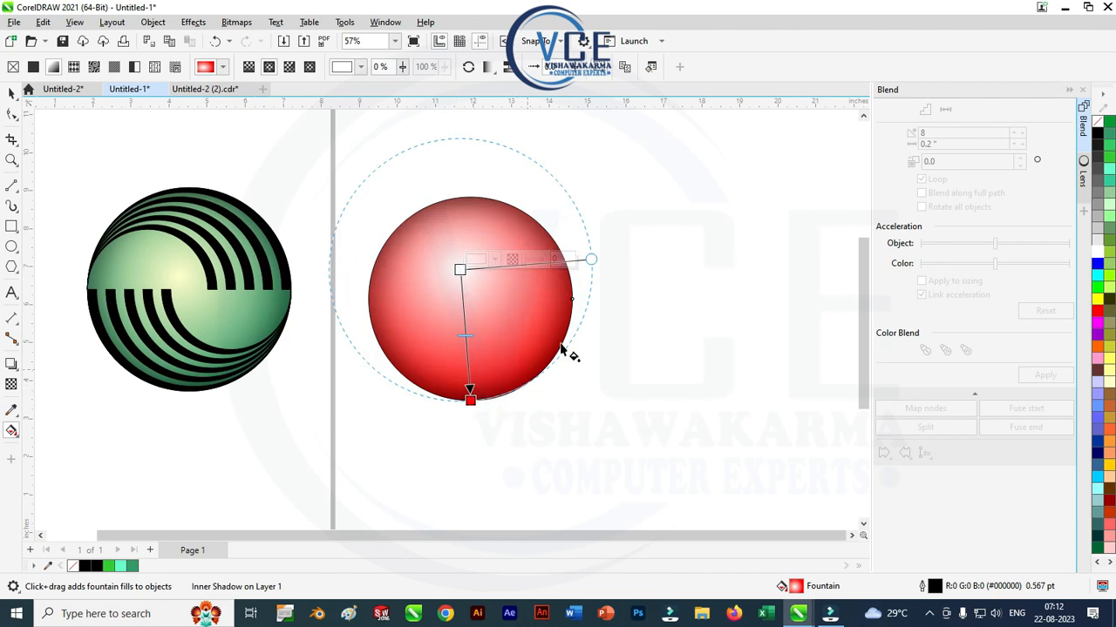
drag(469, 400, 468, 380)
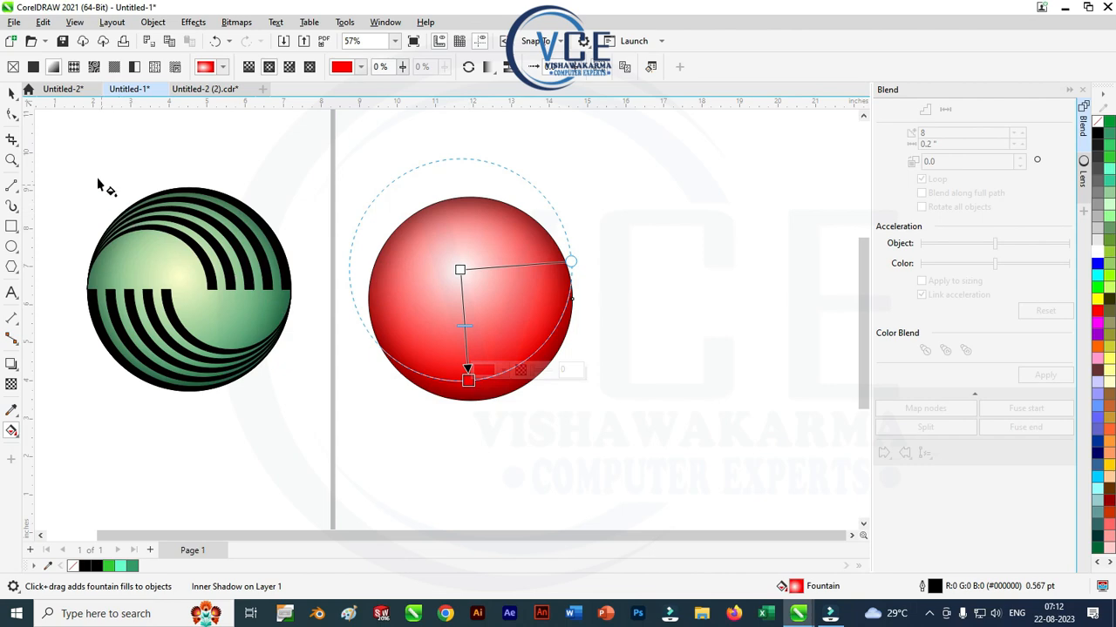
click(11, 94)
click(329, 187)
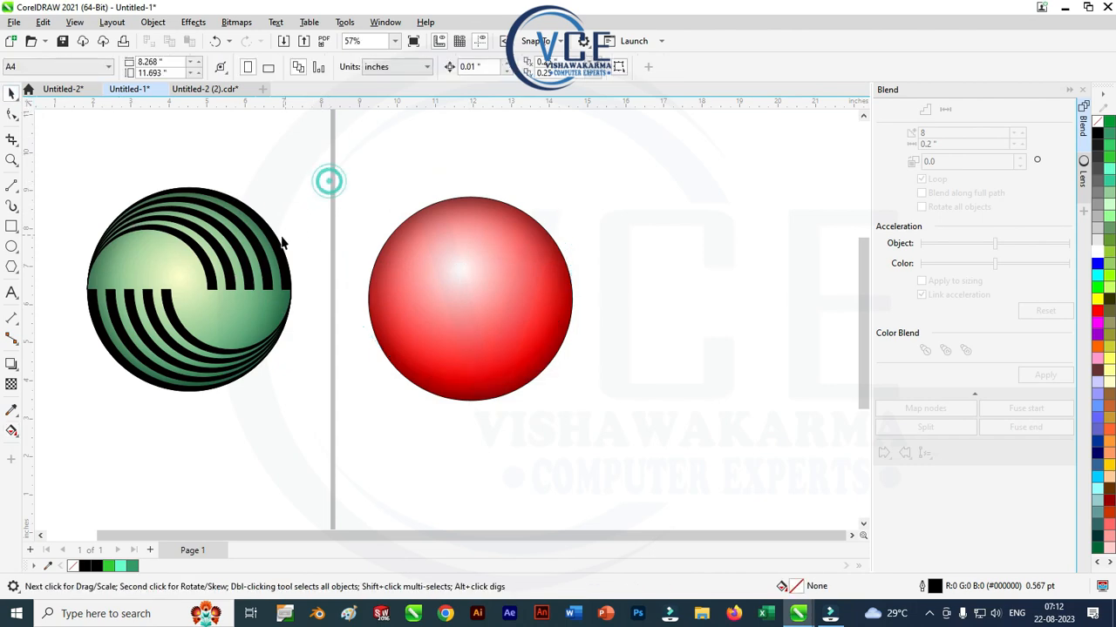
Place a copy of the green logo's black stripes on the red sphere, centred at about X 11.9, Y 6.1 inches
click(263, 251)
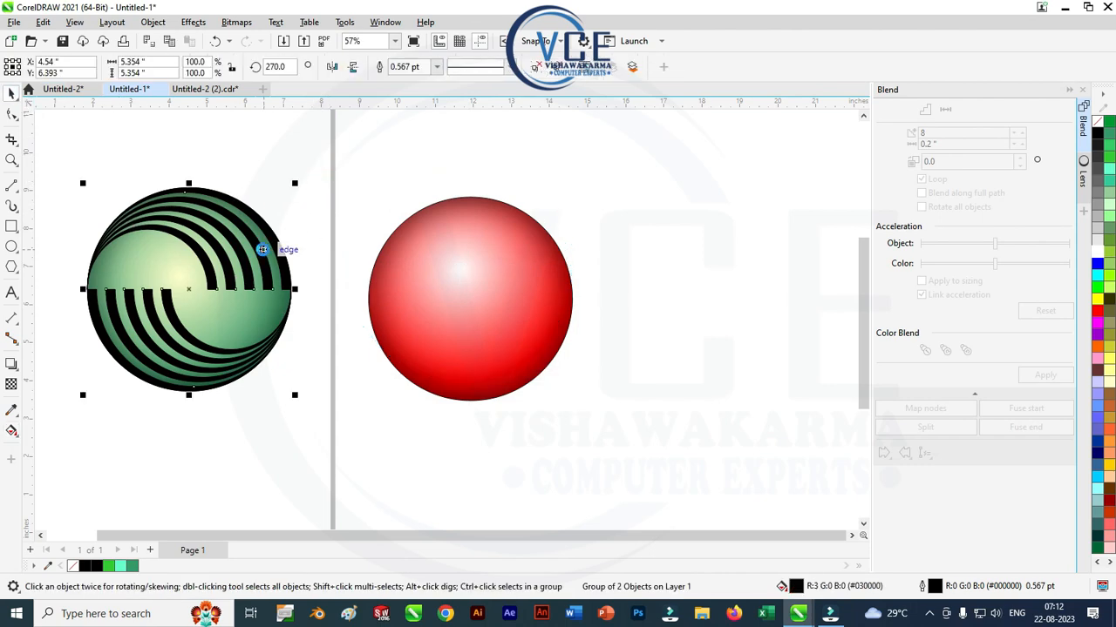
drag(263, 250, 557, 248)
drag(341, 149, 646, 450)
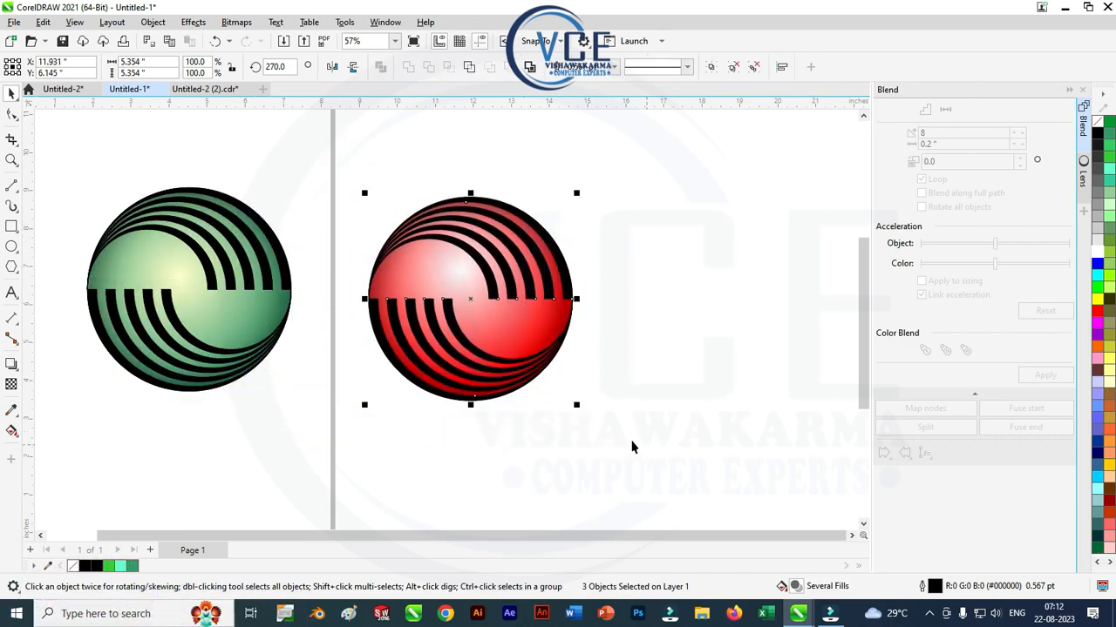
scroll(630, 448, down, 1)
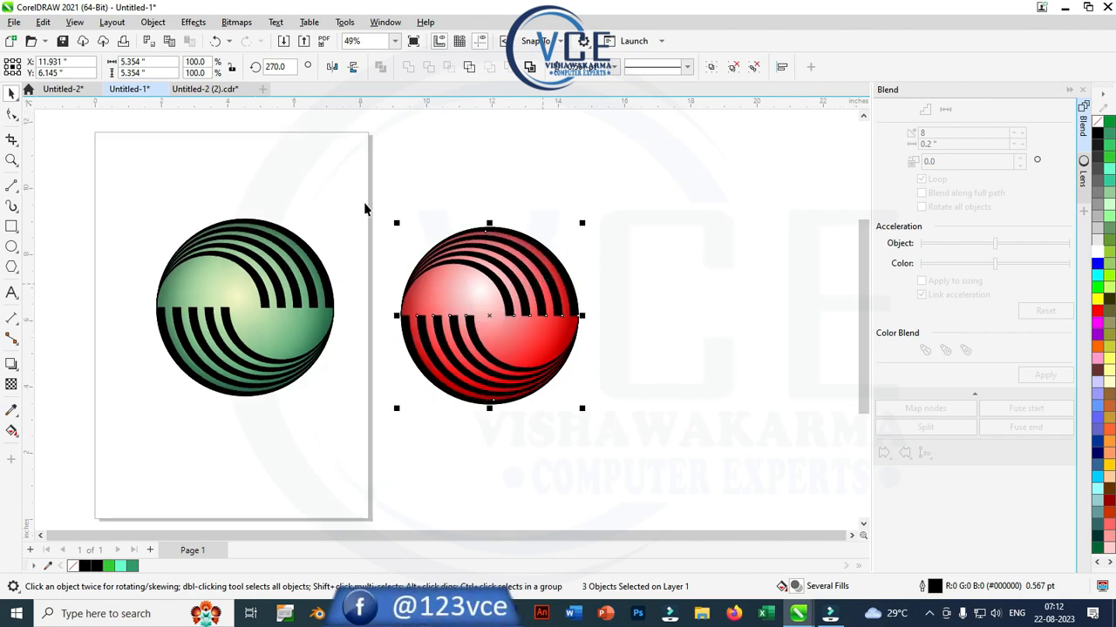
Group the red sphere with its stripes, and group the green sphere with its stripes
drag(369, 192, 568, 416)
right_click(515, 286)
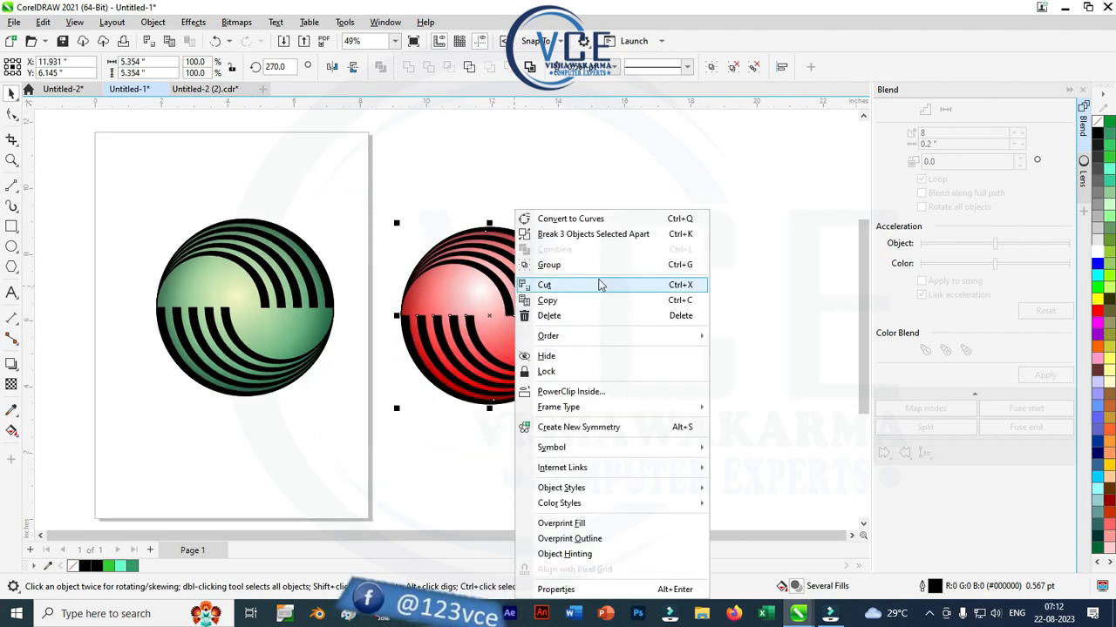
click(573, 200)
drag(211, 247, 137, 182)
right_click(293, 264)
click(297, 264)
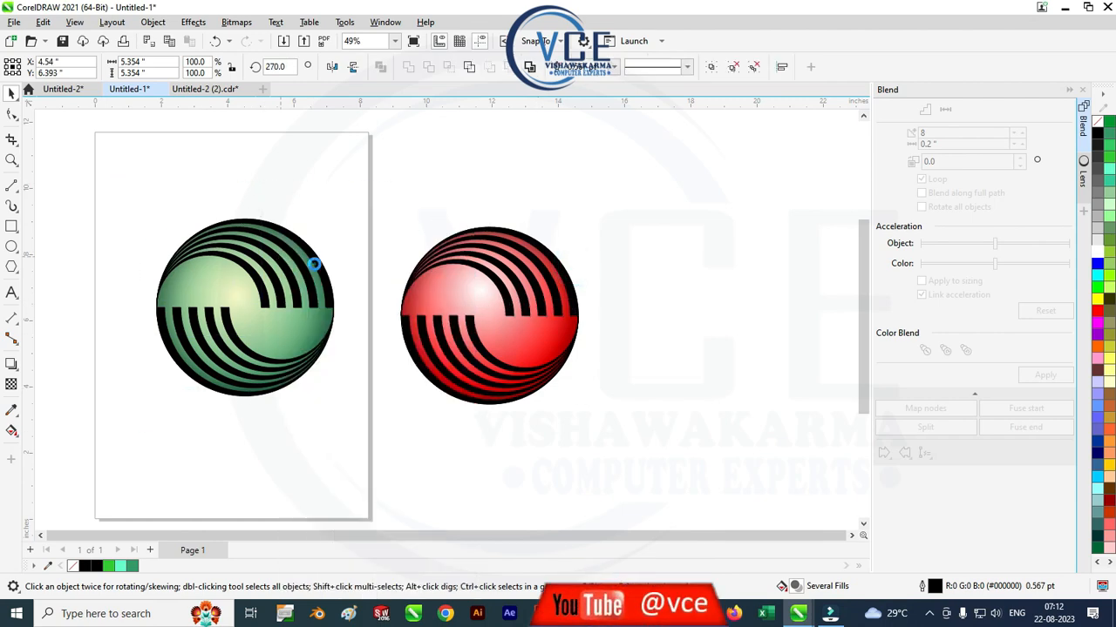
Draw a rectangle about 13.2 by 8.2 inches around both logos and fill it with pale yellow
click(13, 226)
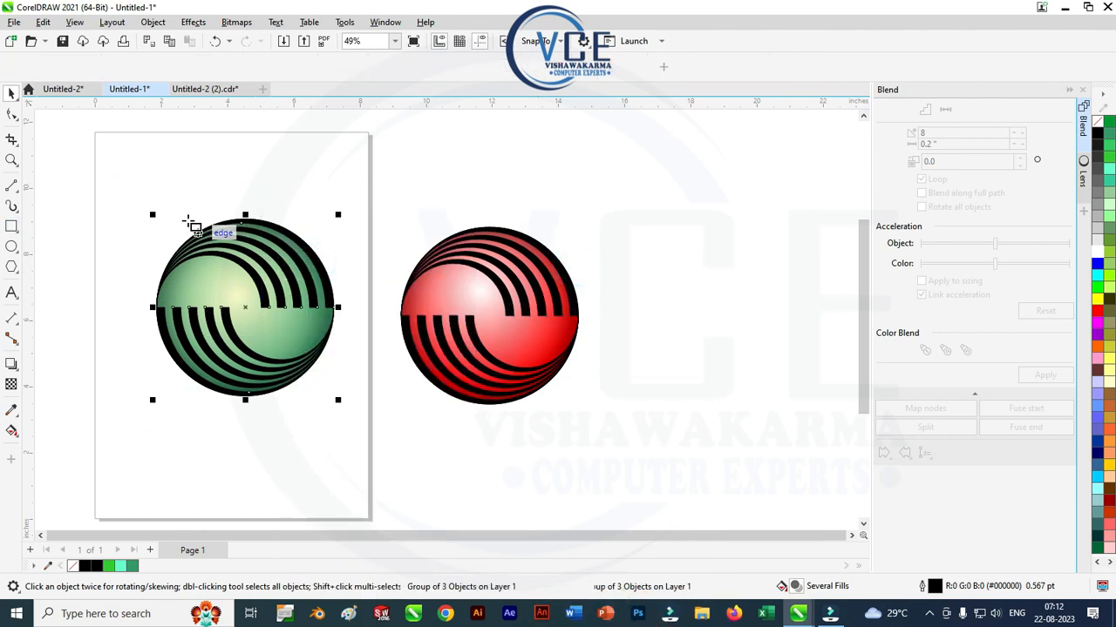
drag(145, 188, 587, 462)
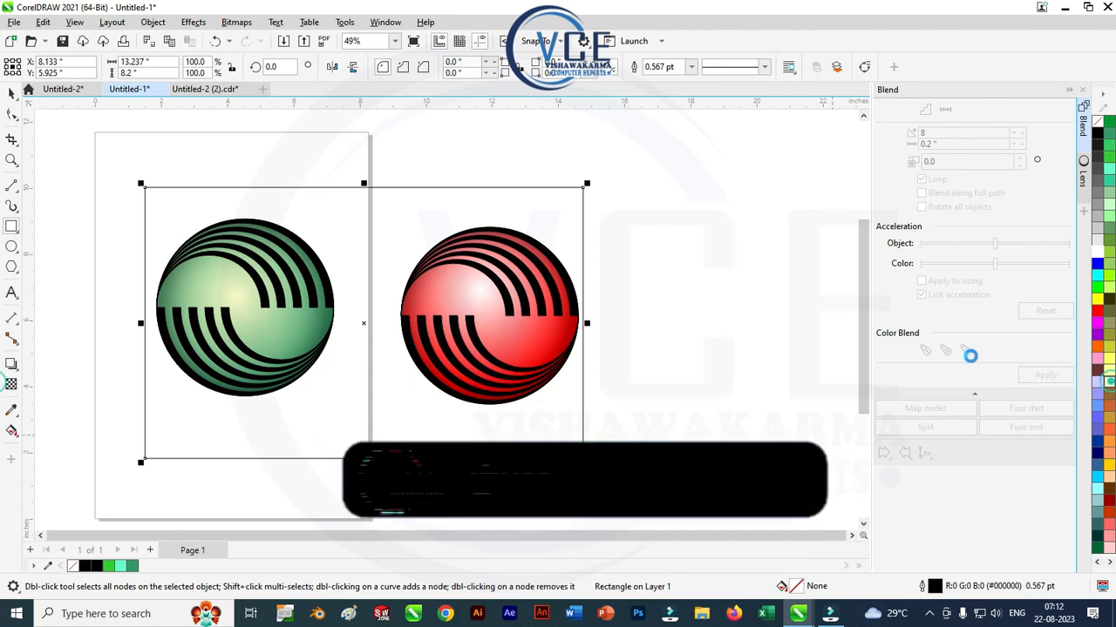
click(1109, 372)
key(space)
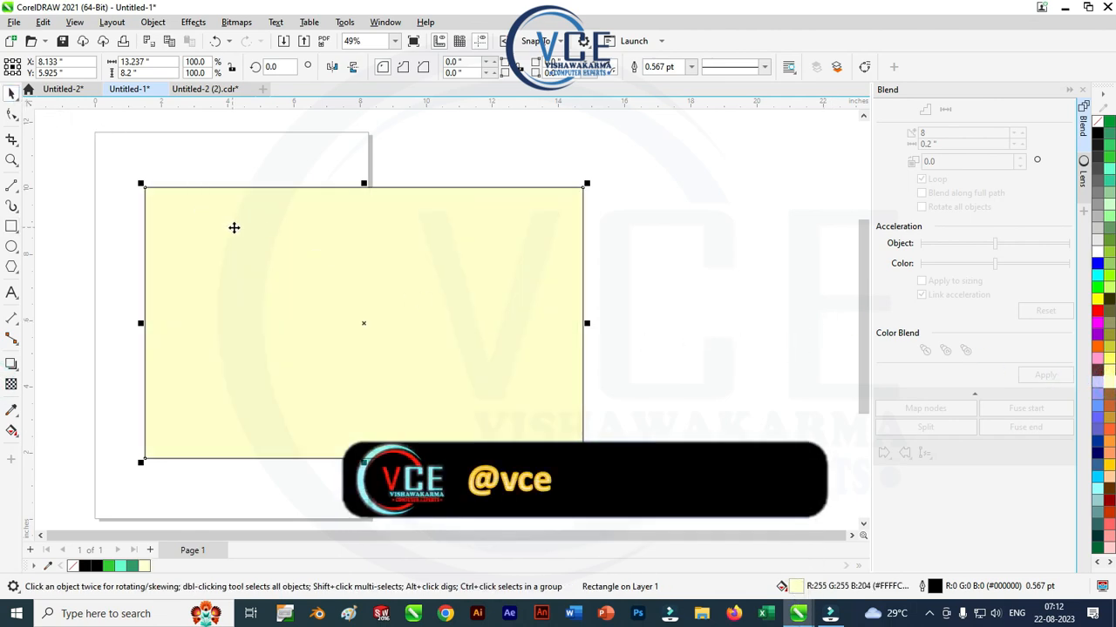
Send the pale yellow rectangle to the back of the page
right_click(236, 210)
mouse_move(327, 299)
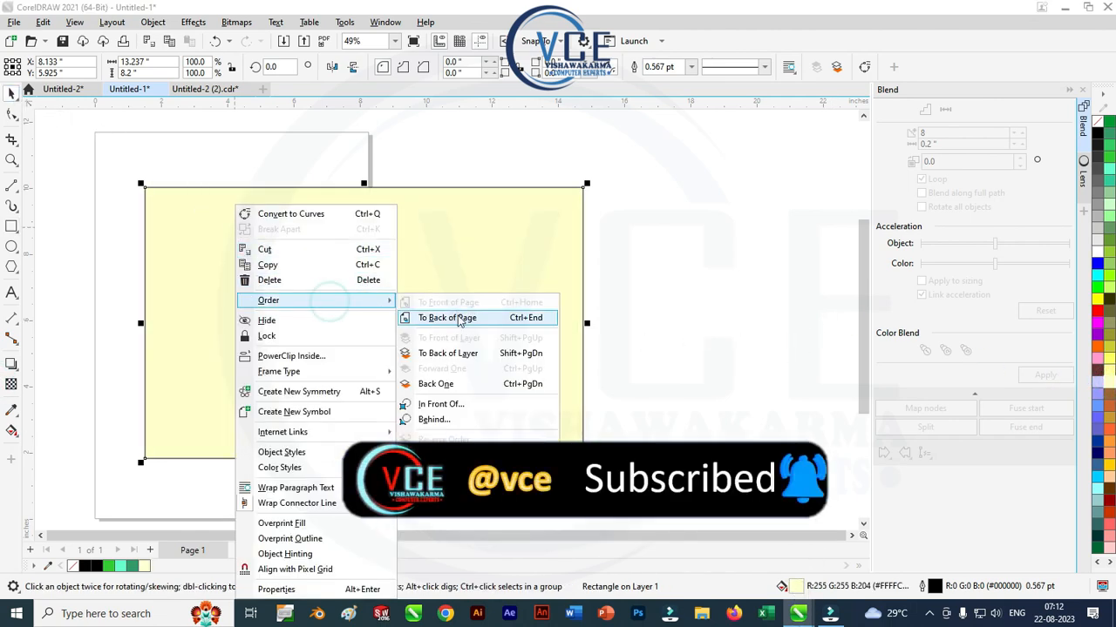
click(443, 317)
scroll(438, 302, up, 1)
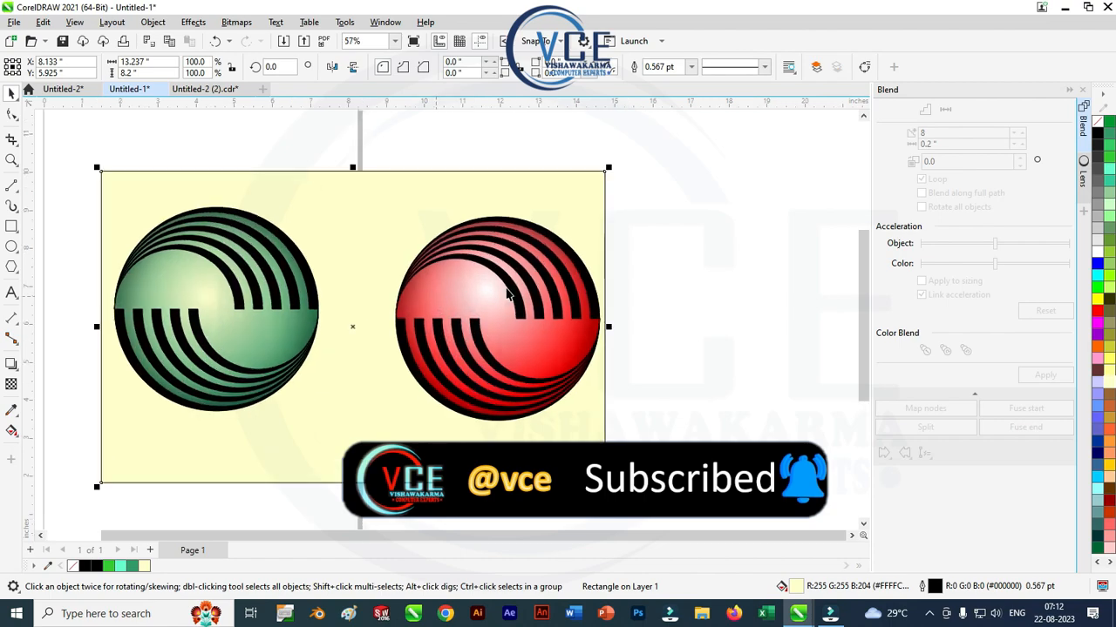
Move both logos inward to balance them on the background and reduce the rectangle's height to about 7.8 inches
drag(519, 287, 491, 277)
drag(255, 290, 272, 287)
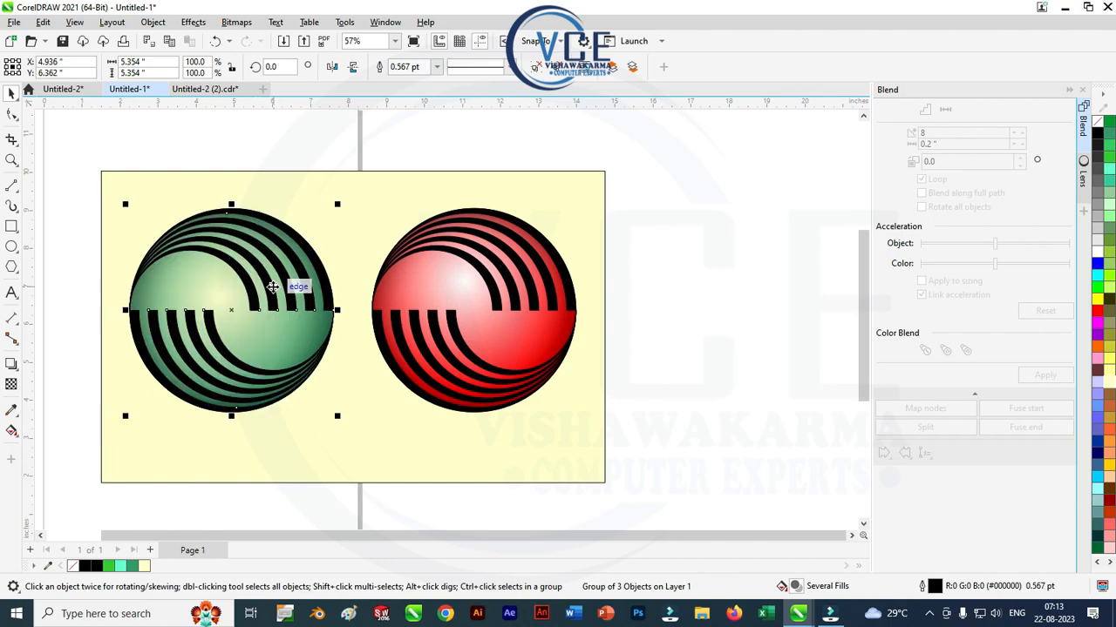
click(444, 183)
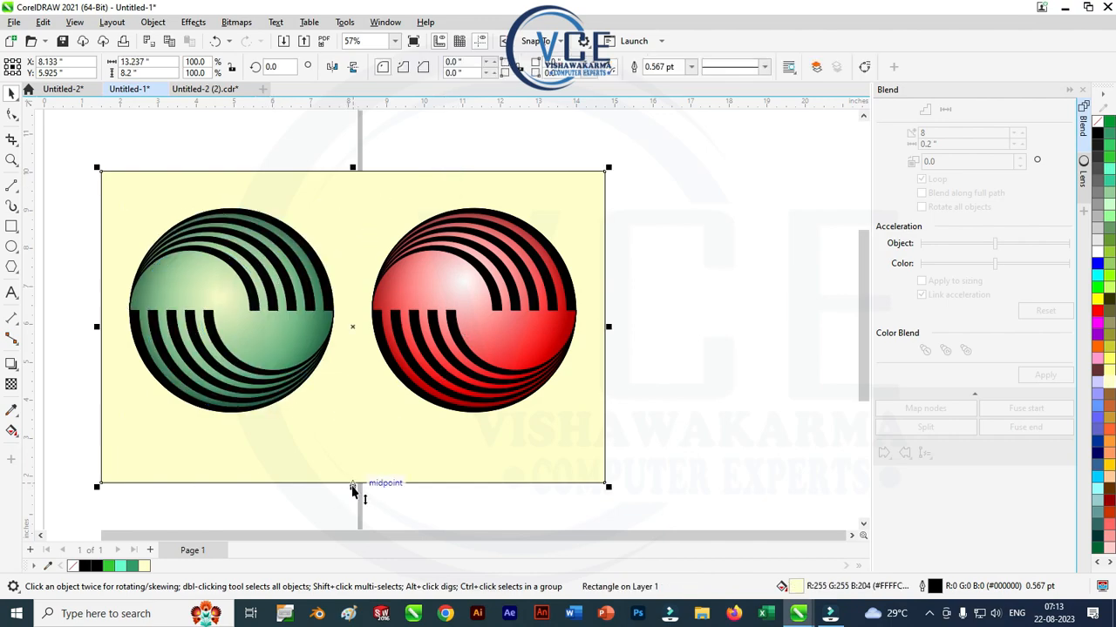
drag(353, 486, 353, 471)
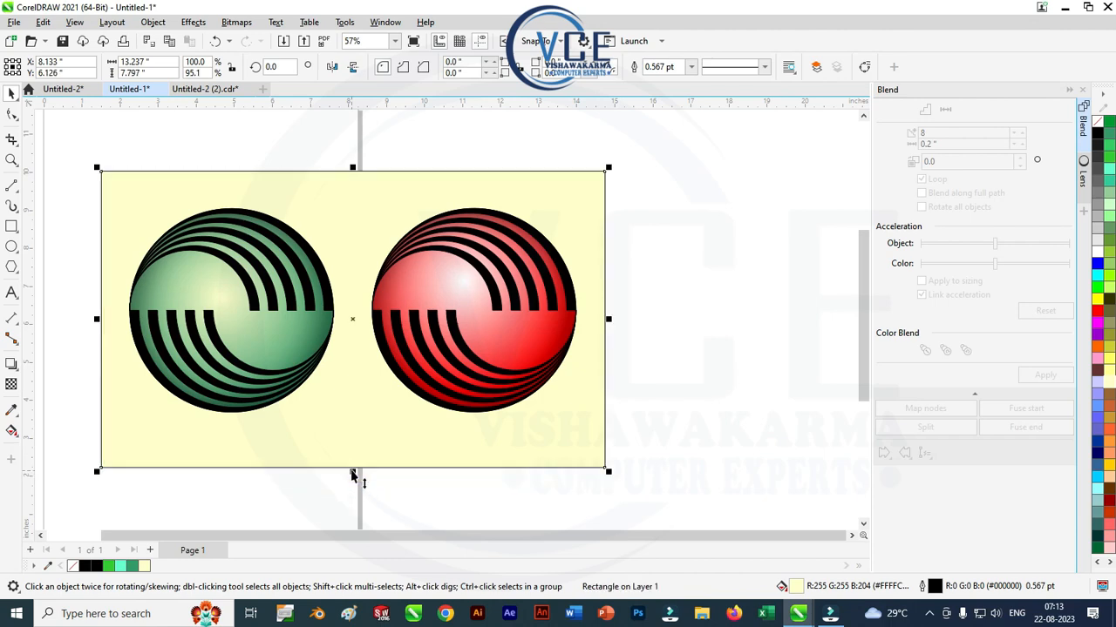
Apply the Inner Edge shadow preset to the pale yellow background rectangle
click(10, 366)
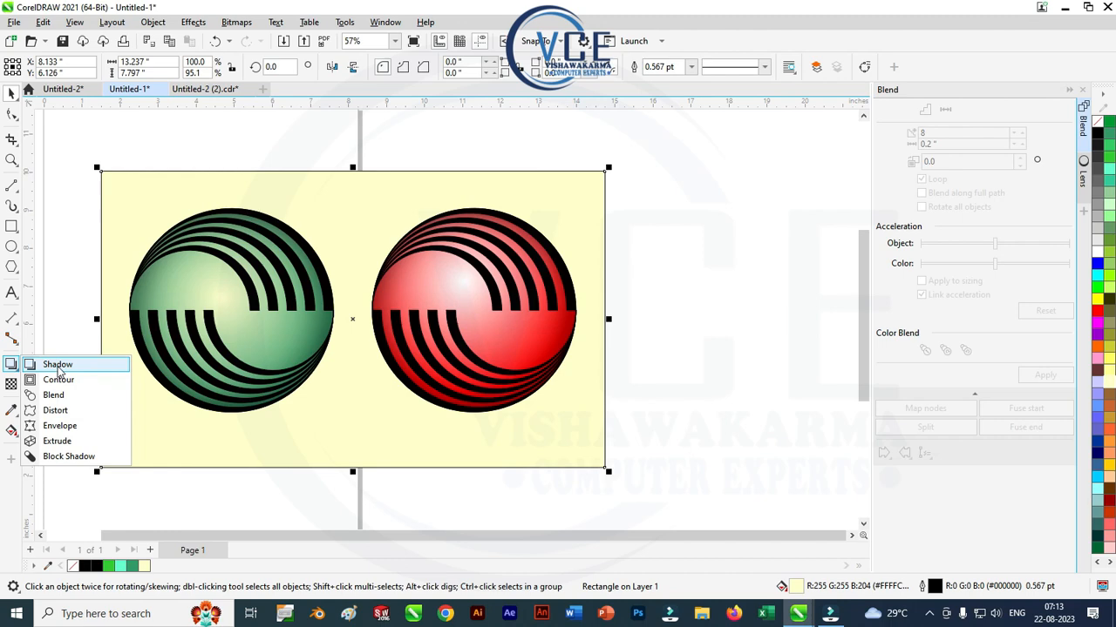
click(57, 370)
click(48, 68)
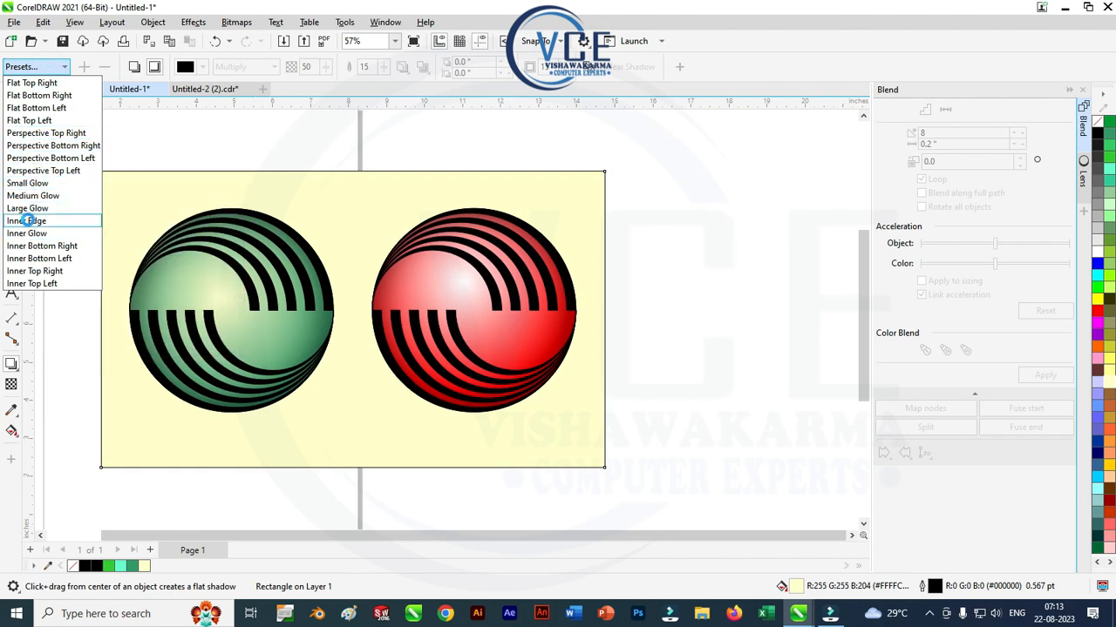
click(27, 221)
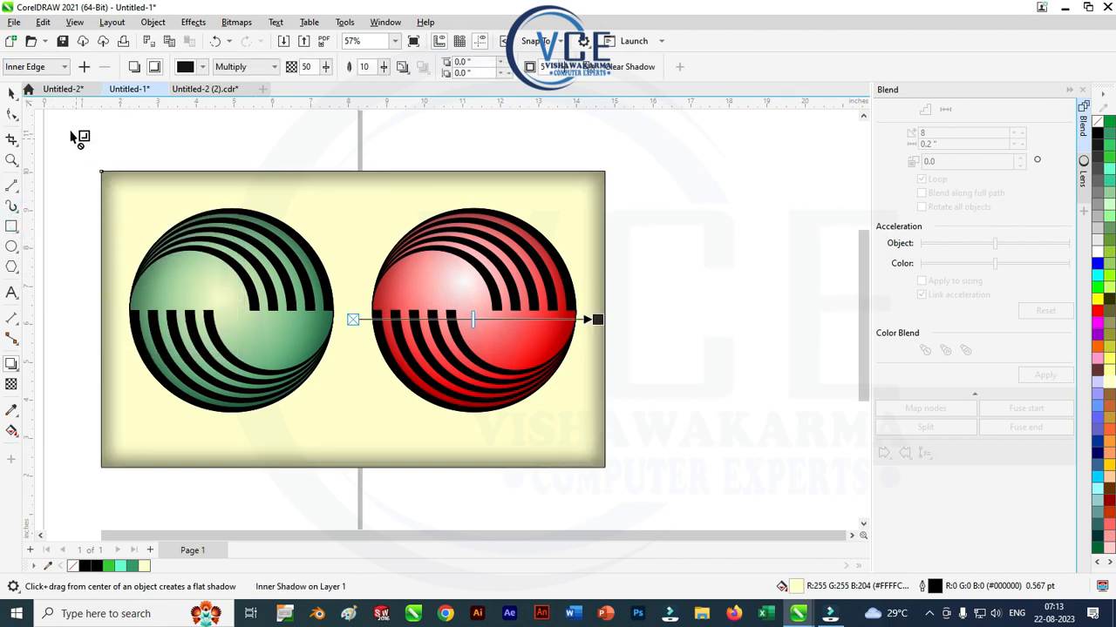
click(13, 93)
click(274, 149)
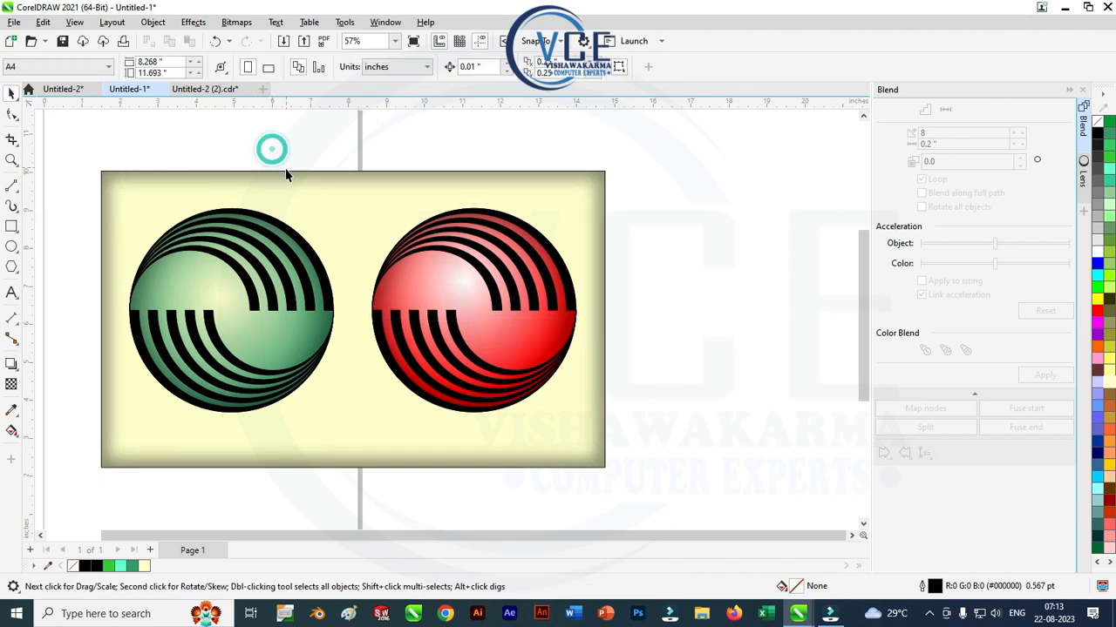
Draw a flat ellipse about 2.9 by 0.42 inches just beneath the green sphere and fill it black
click(11, 246)
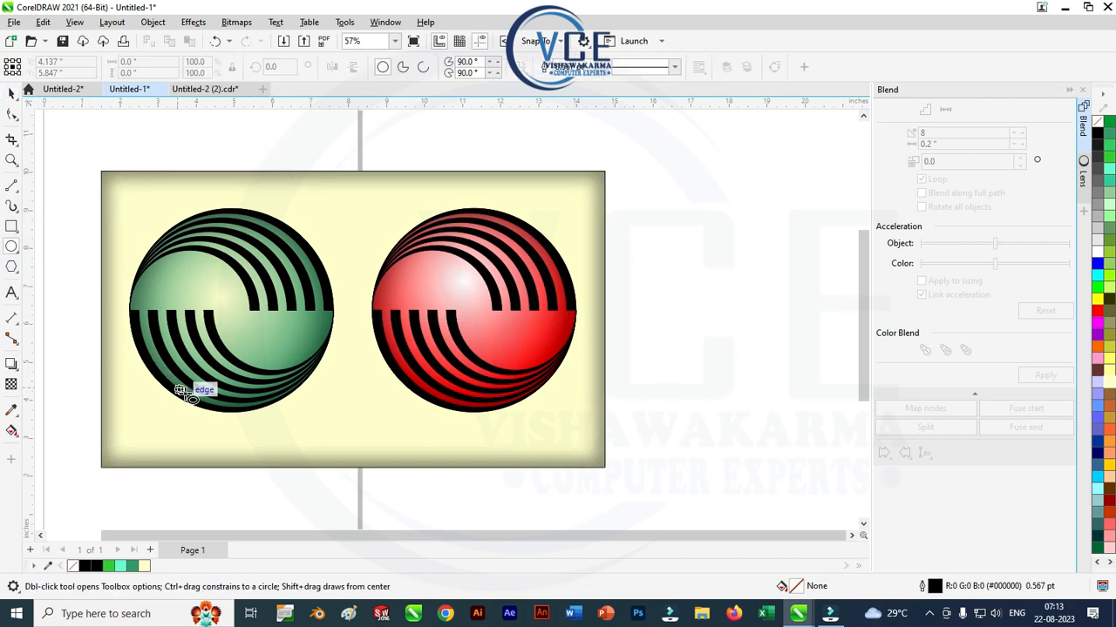
drag(169, 415, 283, 432)
click(1100, 137)
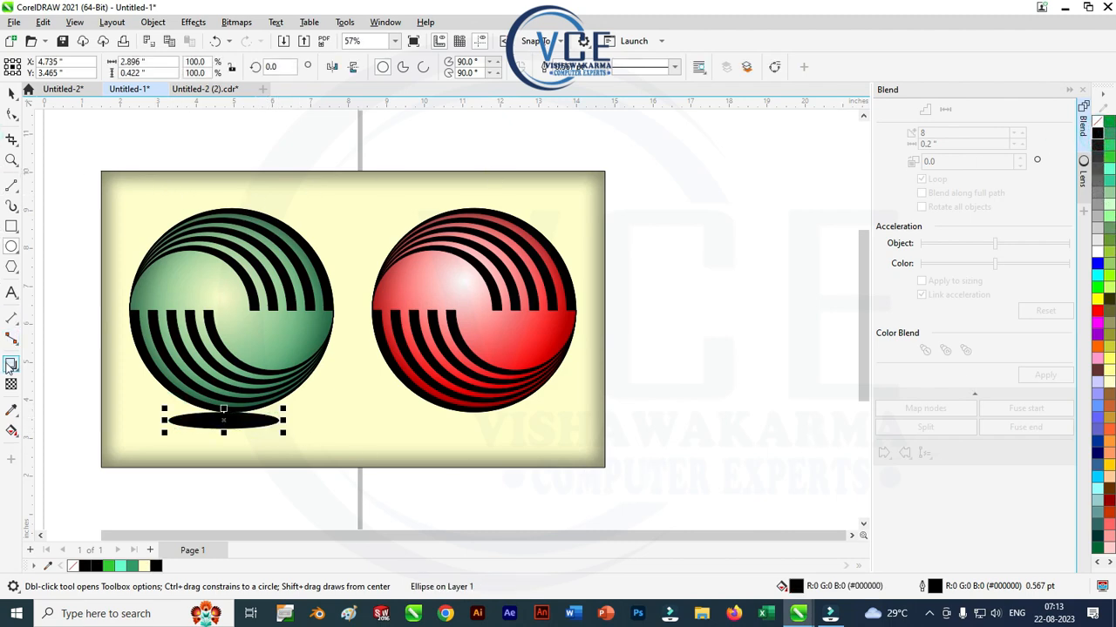
Apply a Gaussian Blur with a 56.9-pixel radius to the black ellipse and nudge it slightly right to centre it under the green sphere
click(201, 23)
mouse_move(214, 106)
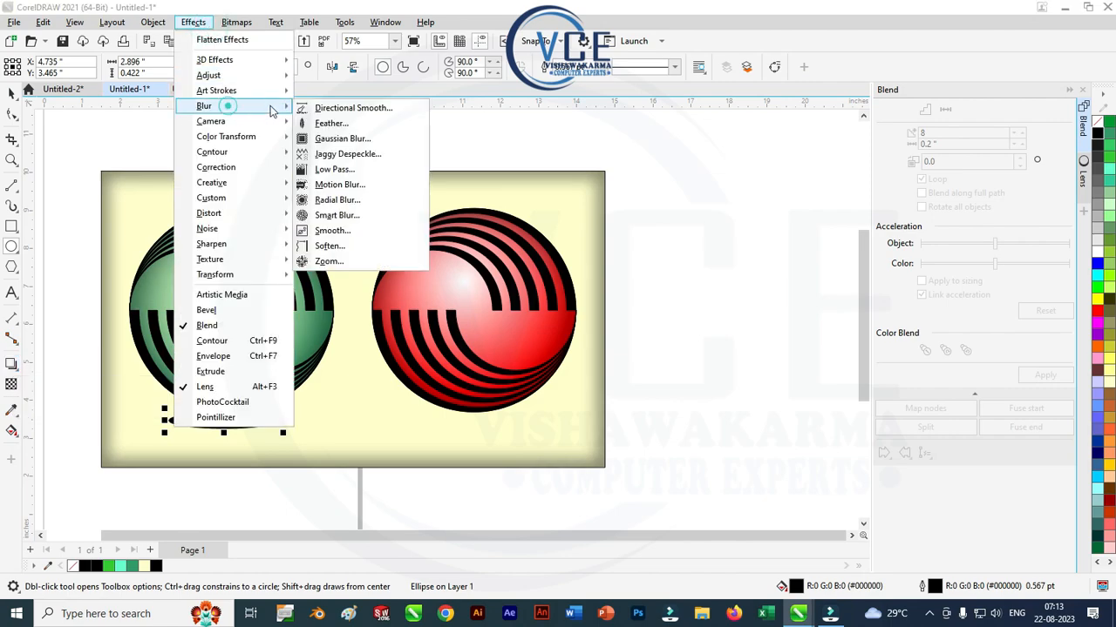
click(346, 140)
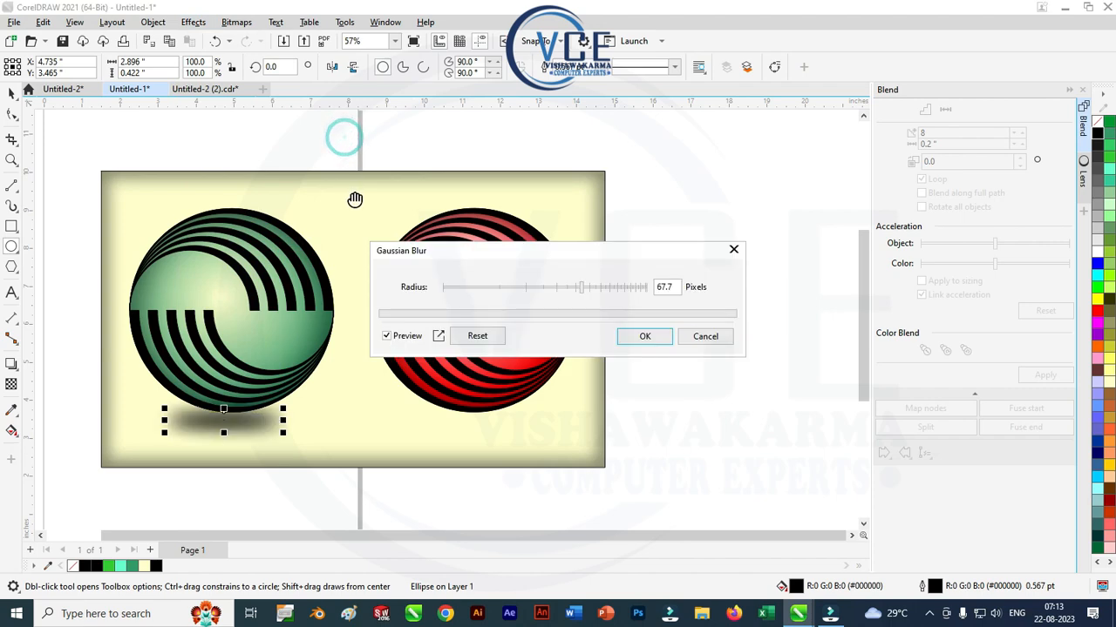
click(572, 288)
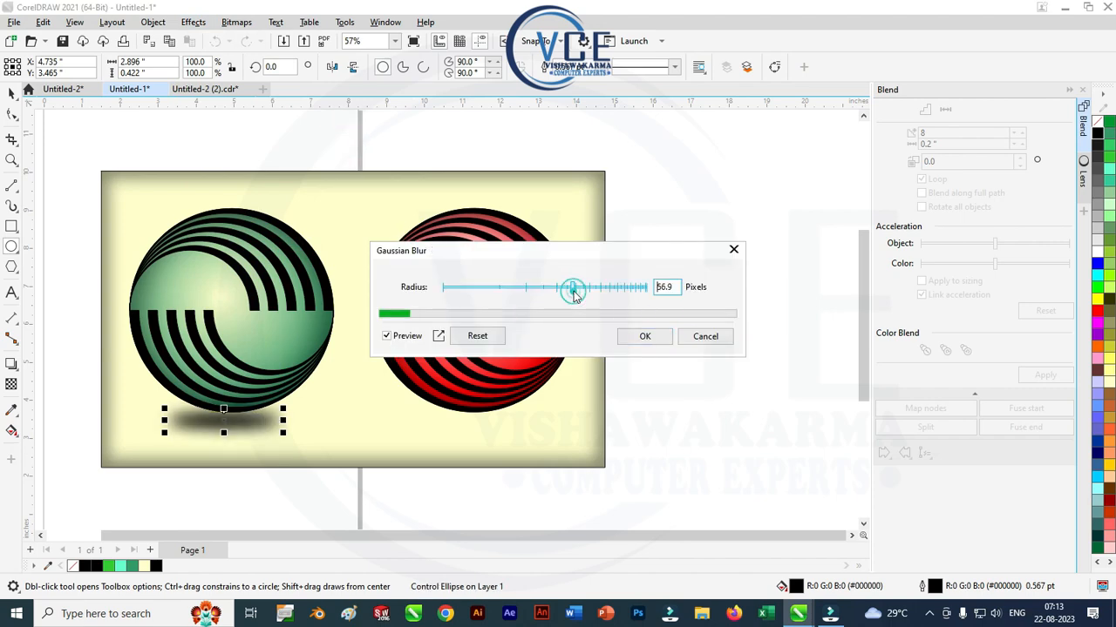
click(644, 340)
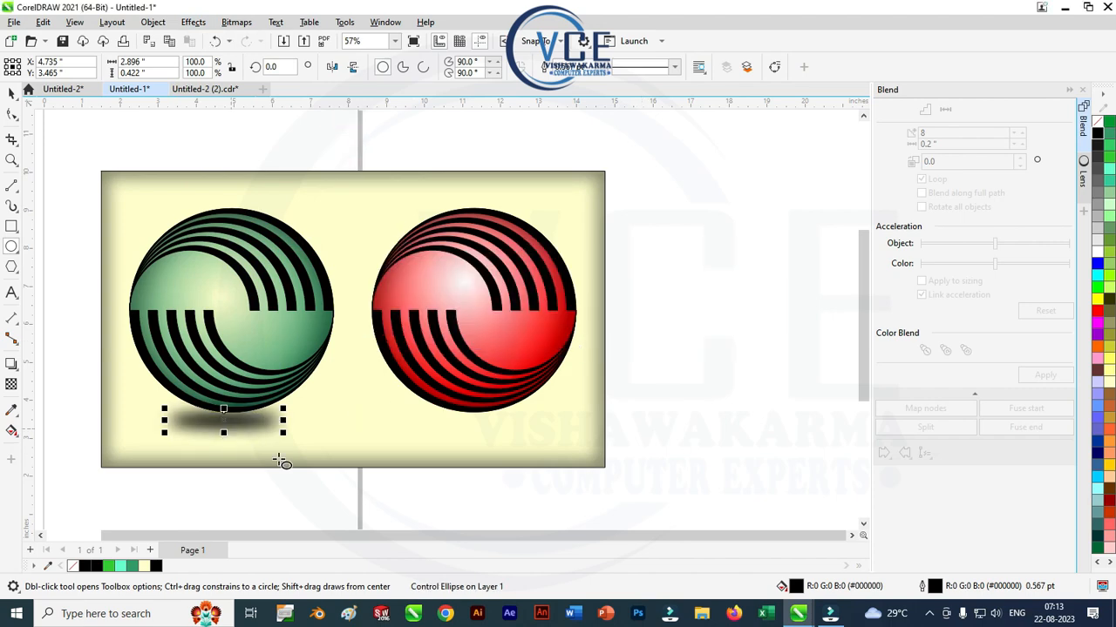
key(Right)
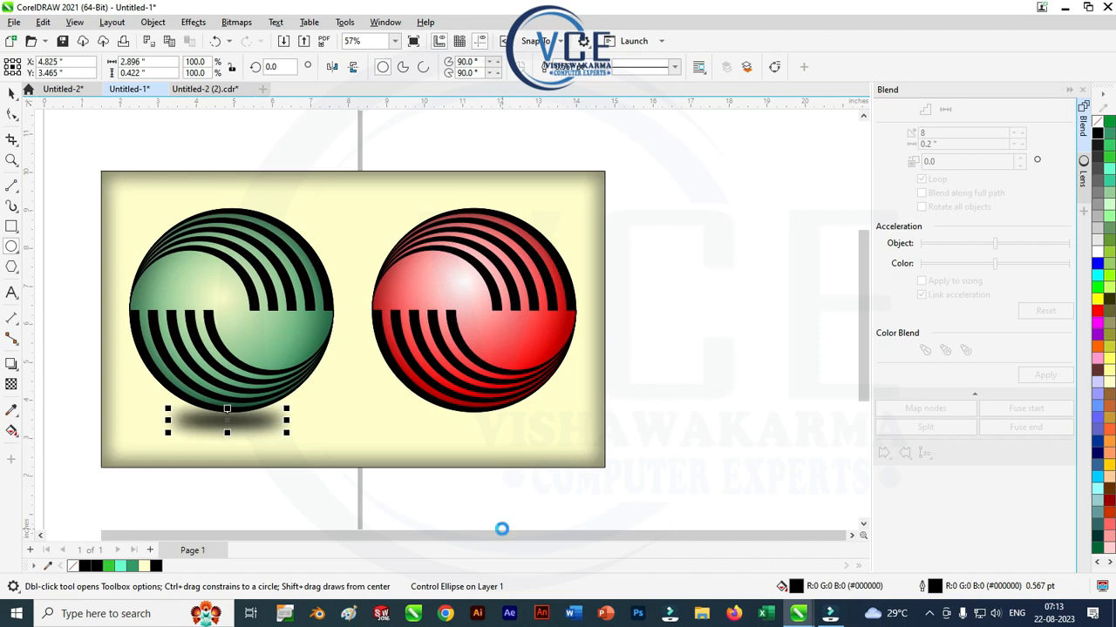
key(Right)
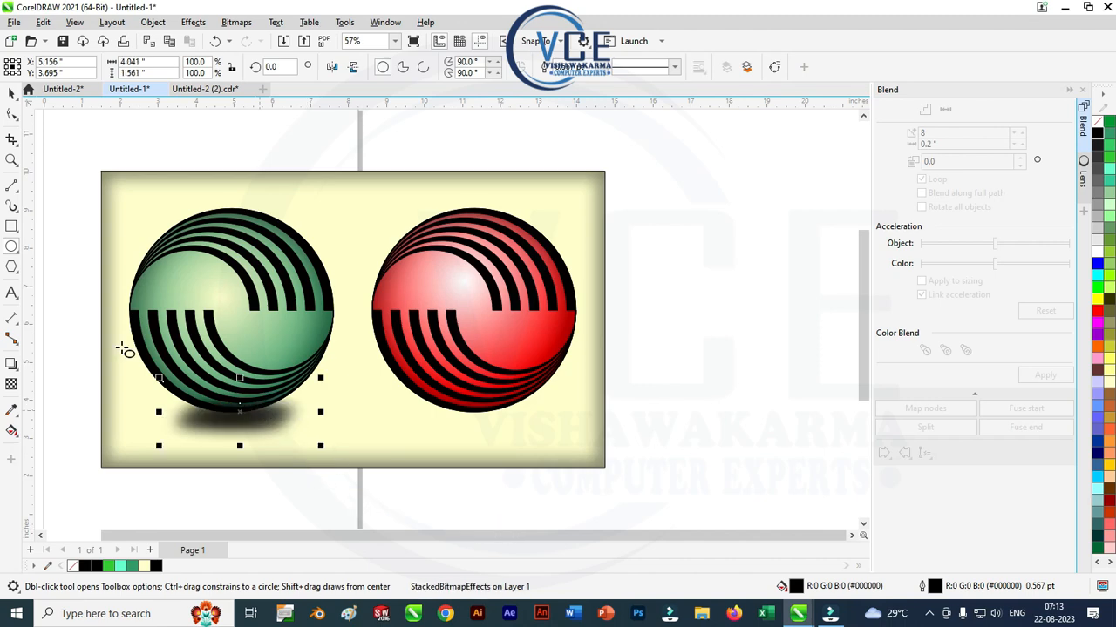
Place a copy of the blurred shadow directly beneath the red sphere, level with the green sphere's shadow, and clear the selection
click(16, 94)
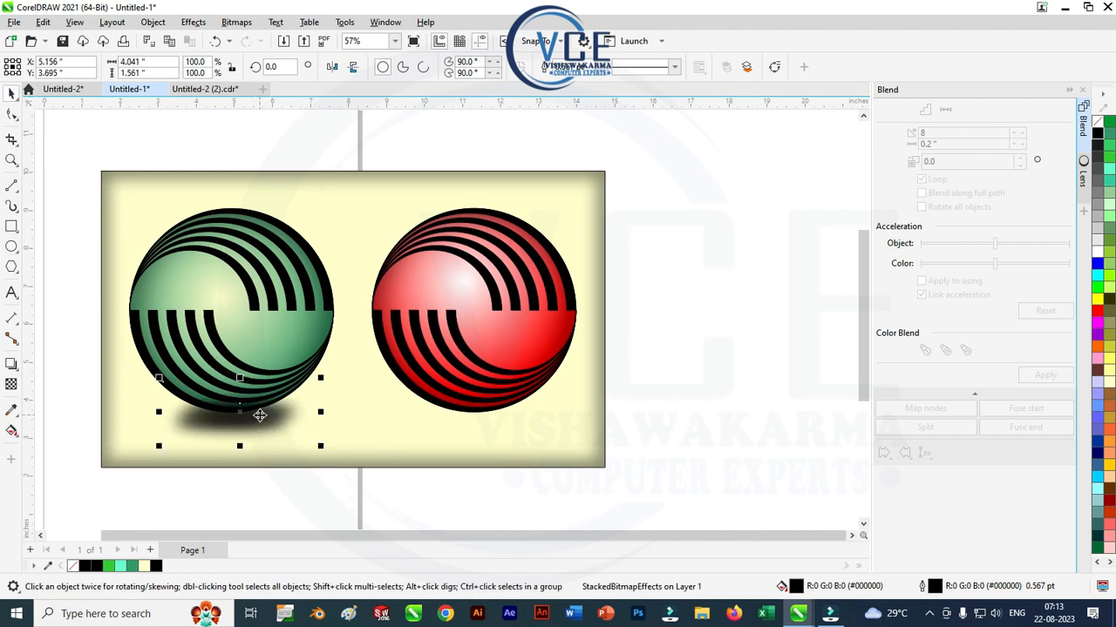
drag(259, 415, 500, 420)
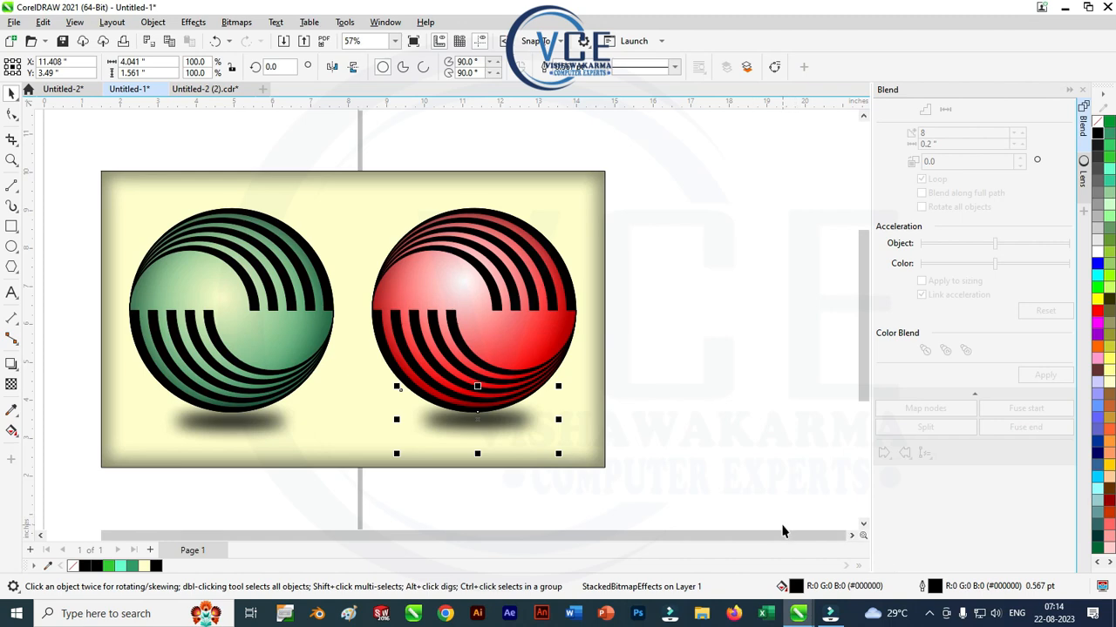
click(686, 393)
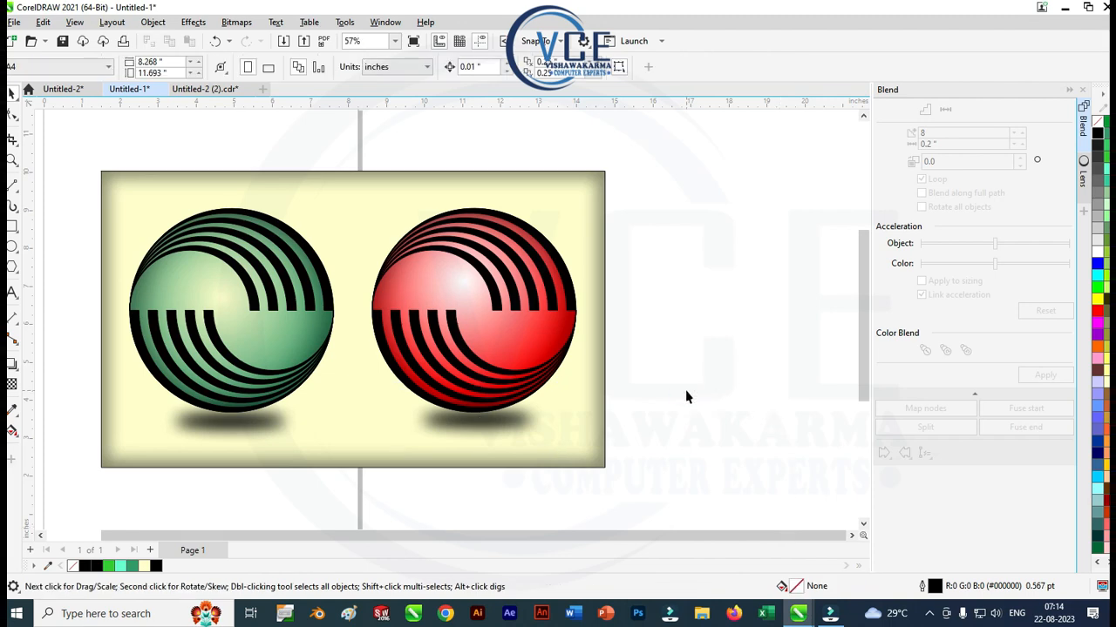